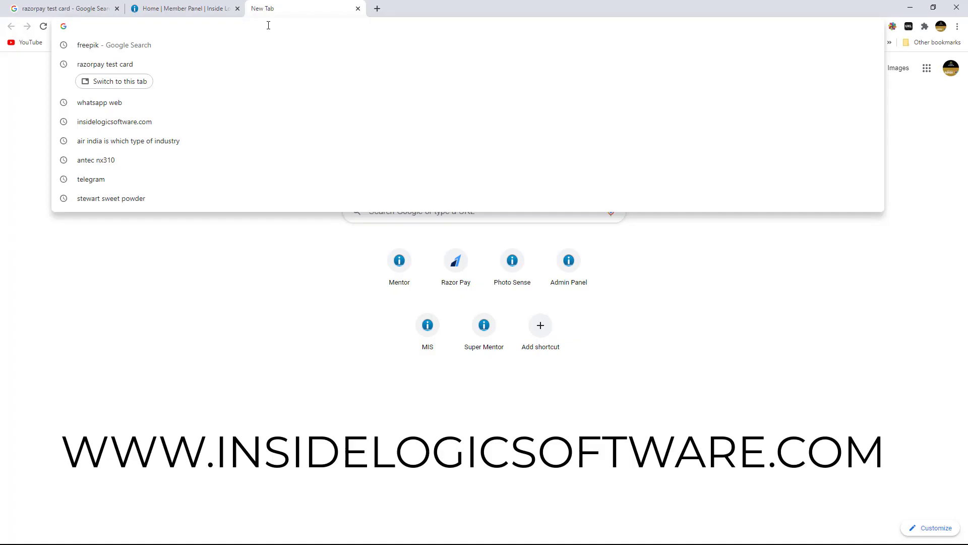
- Go to insidelogicsoftware.com and log in with the saved account's autofilled email
type("insi")
key("Return")
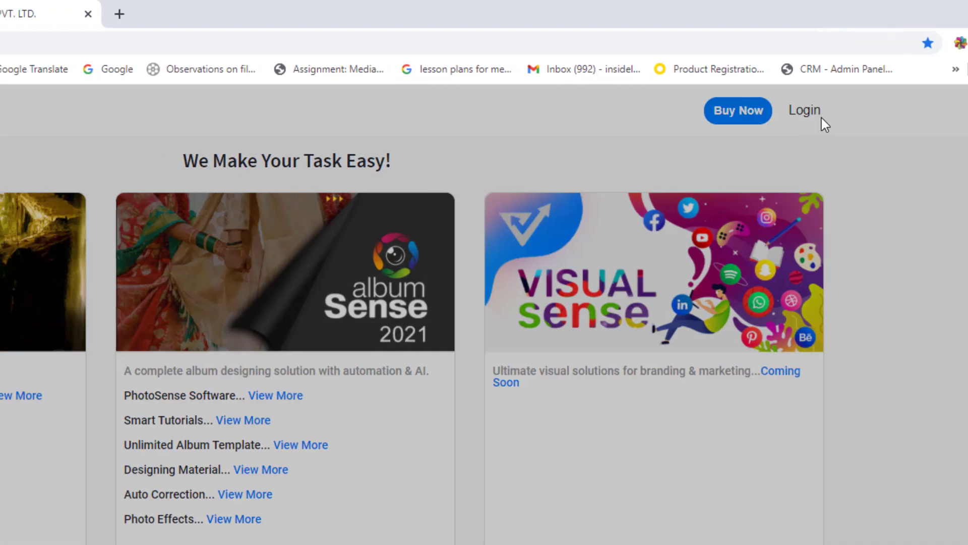
left_click(696, 112)
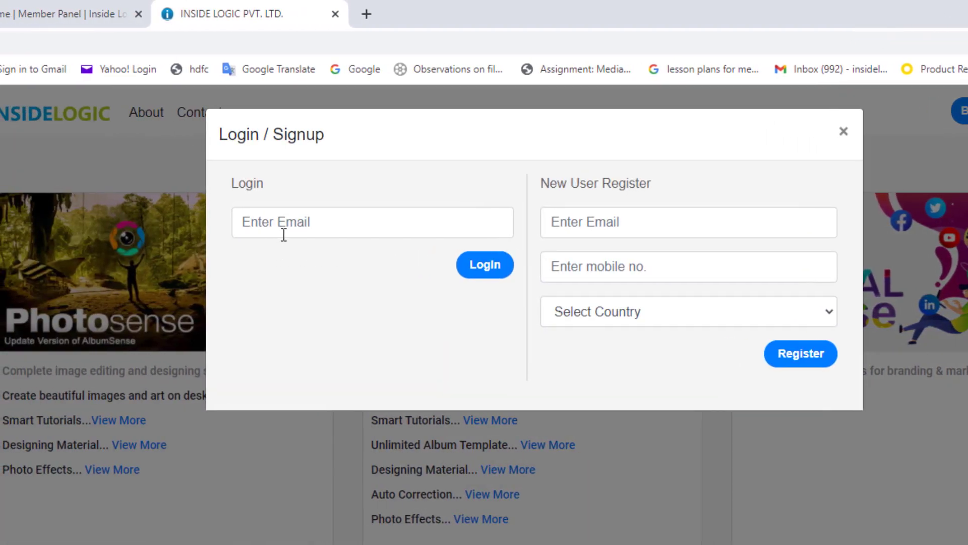
left_click(336, 217)
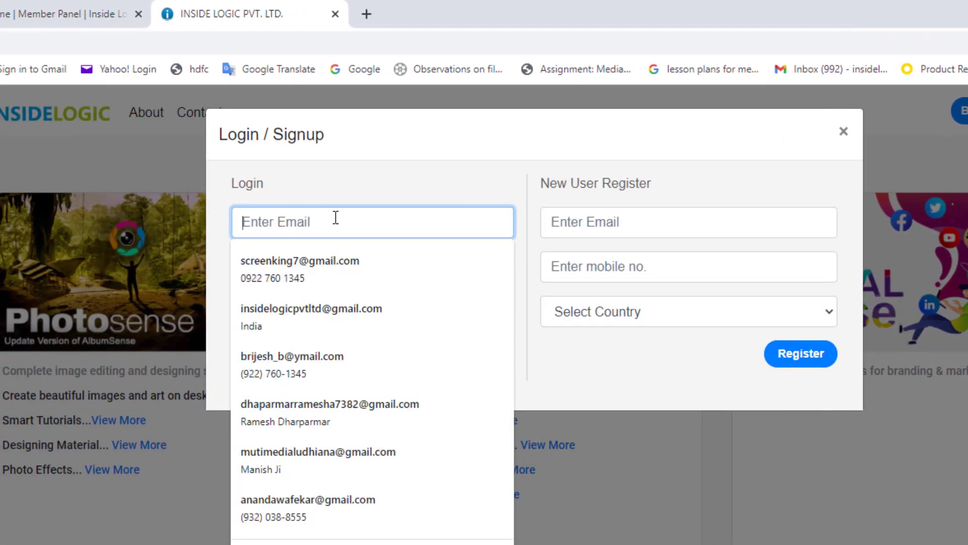
type("scr")
key("Down")
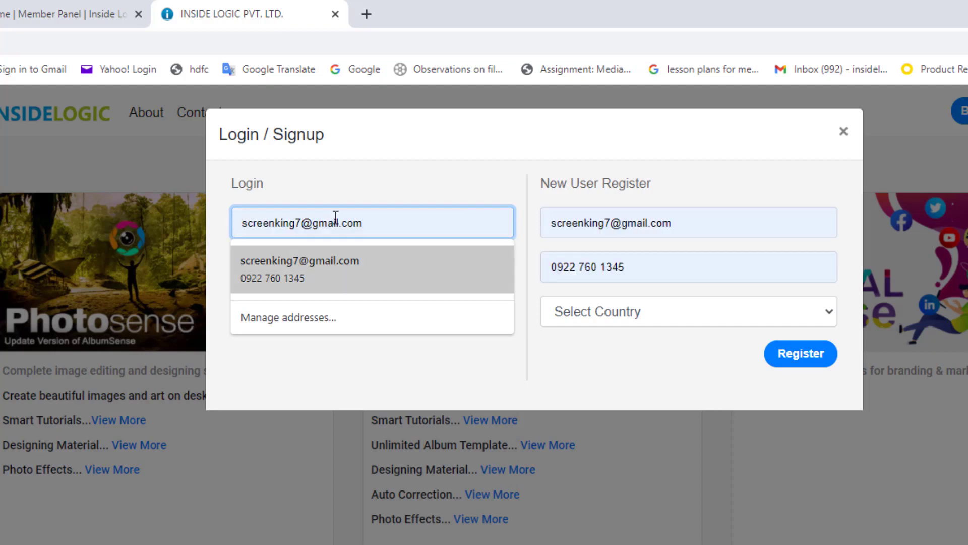
key("Return")
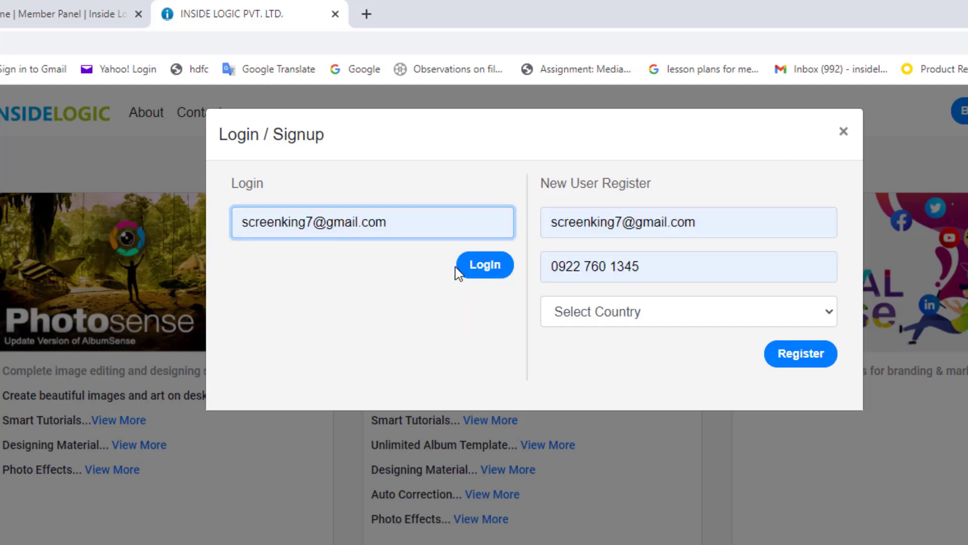
left_click(486, 272)
left_click(487, 272)
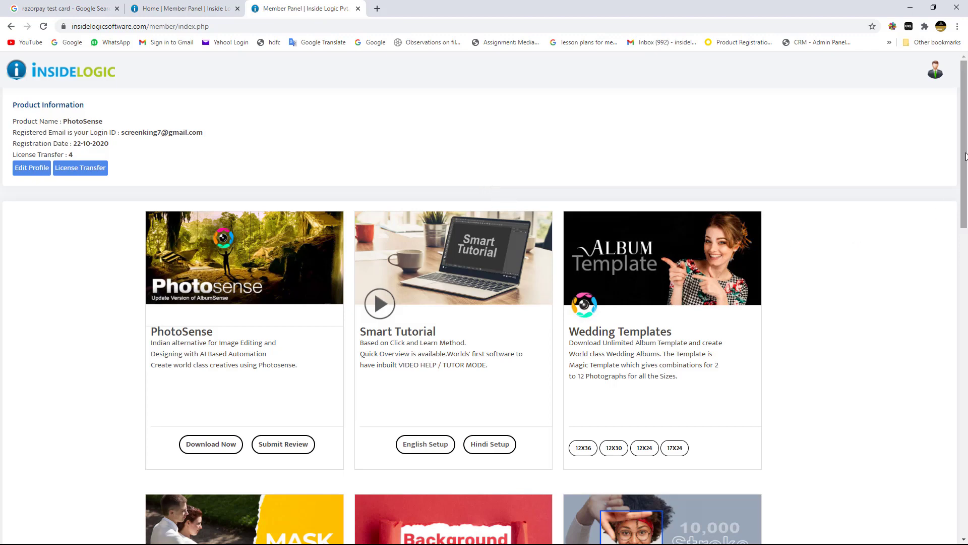
- Scroll through the Member Panel's download collections, Mask through Photo Effect, then back to the top
left_click_drag(964, 157, 964, 173)
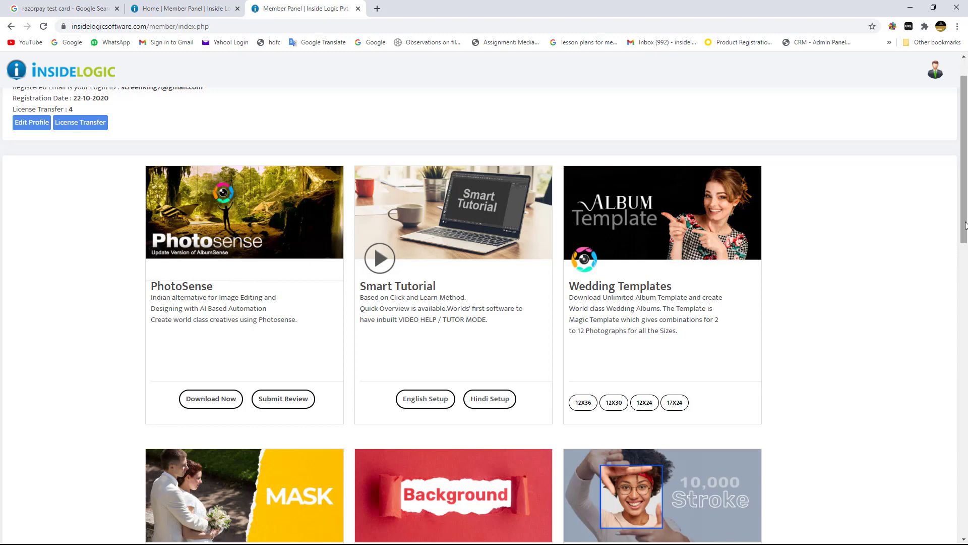
left_click_drag(965, 230, 965, 348)
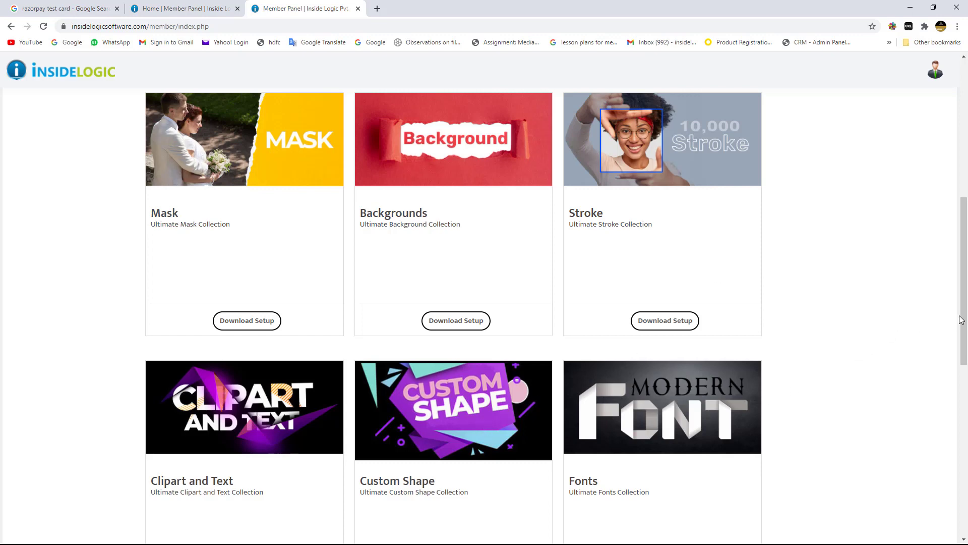
left_click_drag(962, 322, 962, 471)
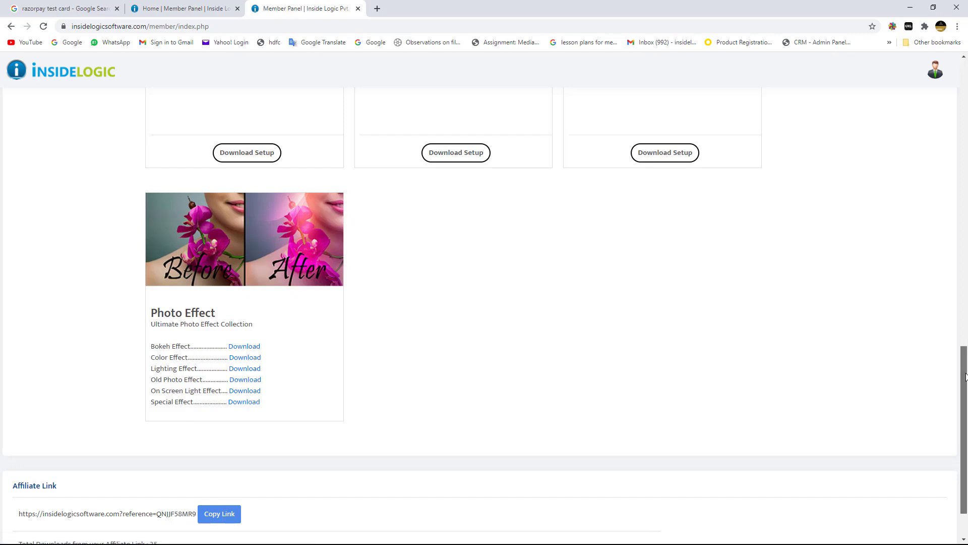
left_click_drag(962, 363, 962, 70)
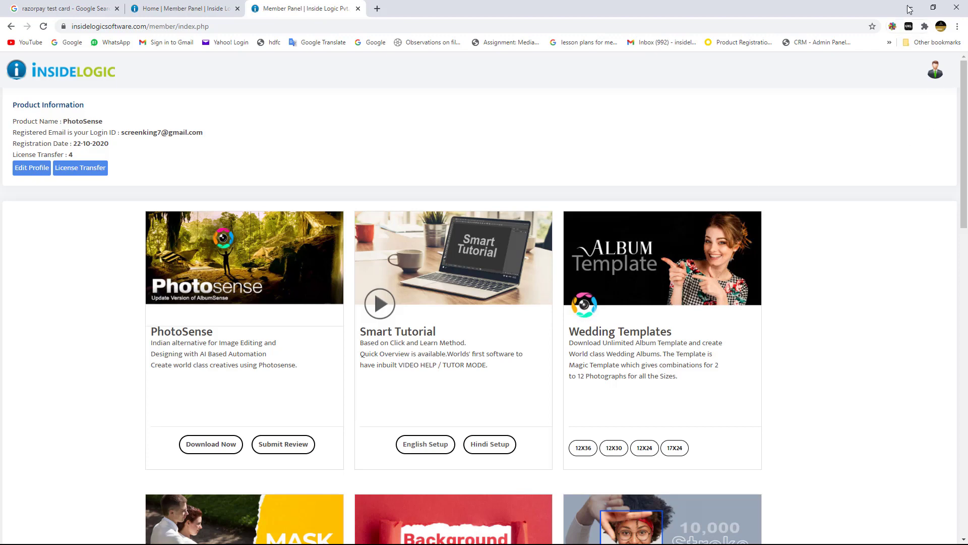
- Switch to PhotoSense Setup and set the install location to New Volume (D:)
left_click(914, 4)
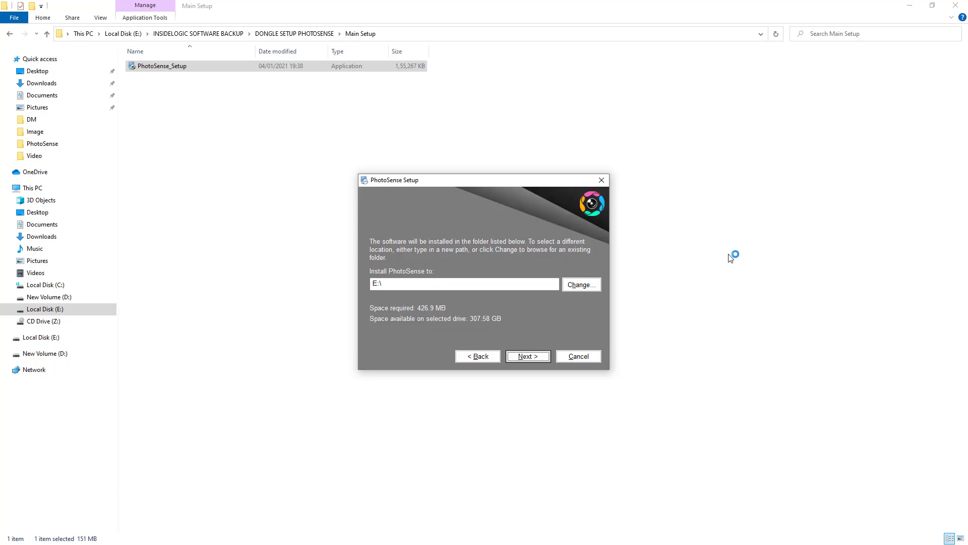
key("alt+c")
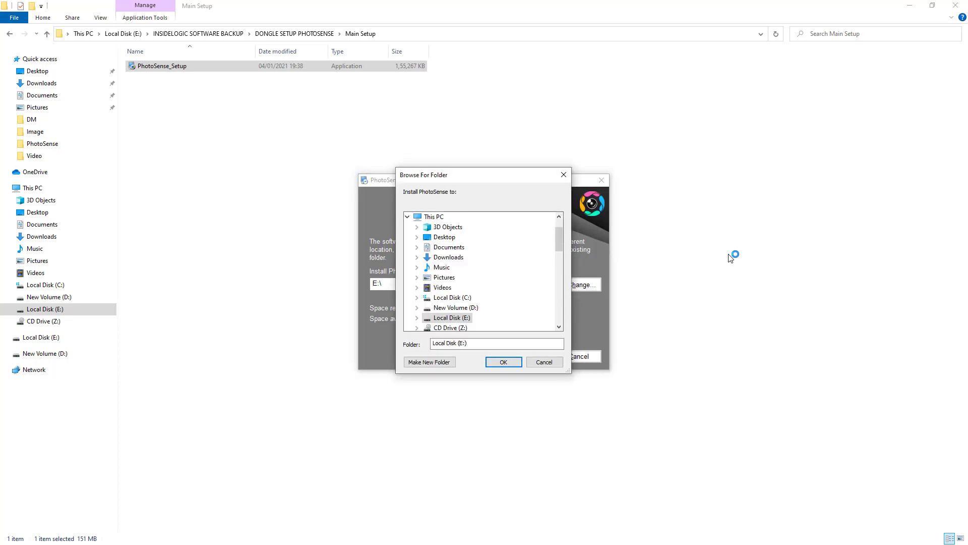
key("Up")
key("Right")
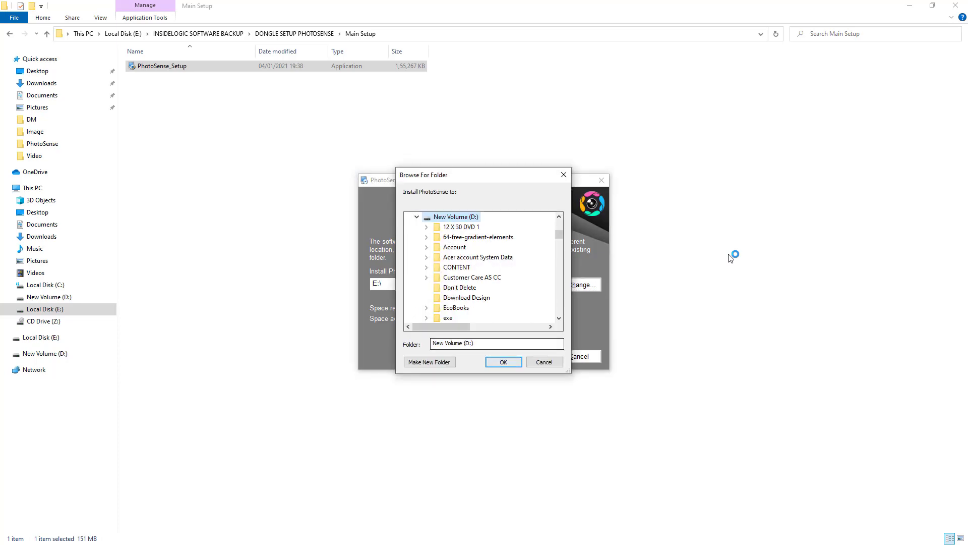
key("Return")
key("Return")
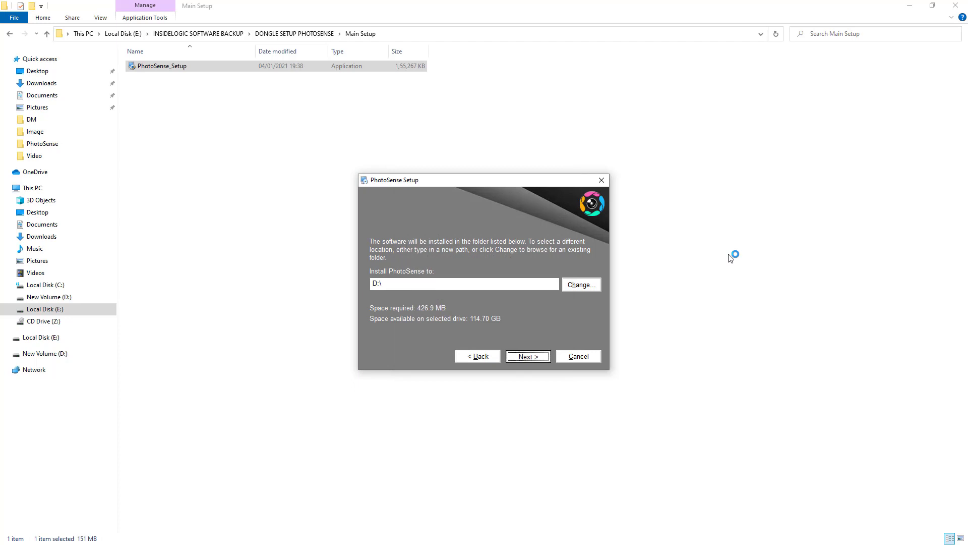
- Accept the license, install PhotoSense, and dismiss the finished installer
key("Up")
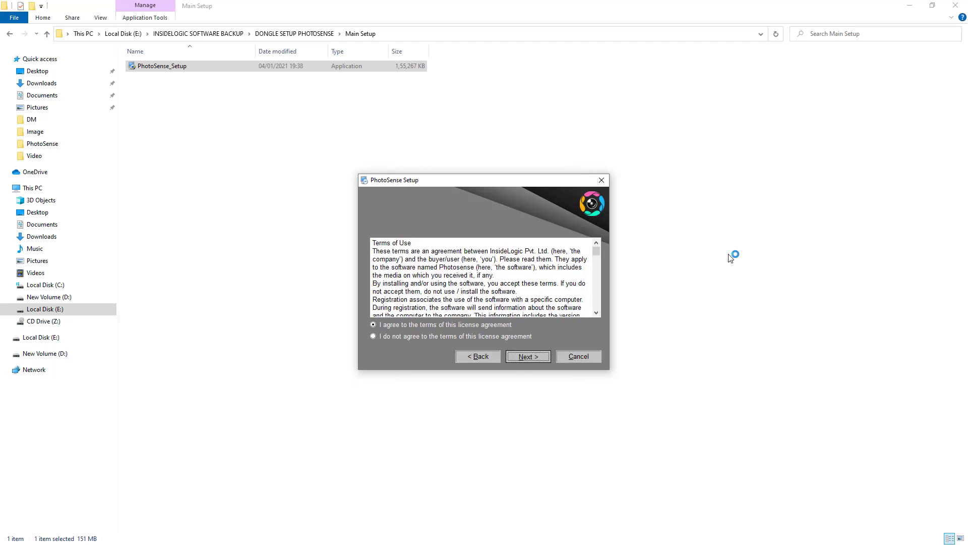
key("Return")
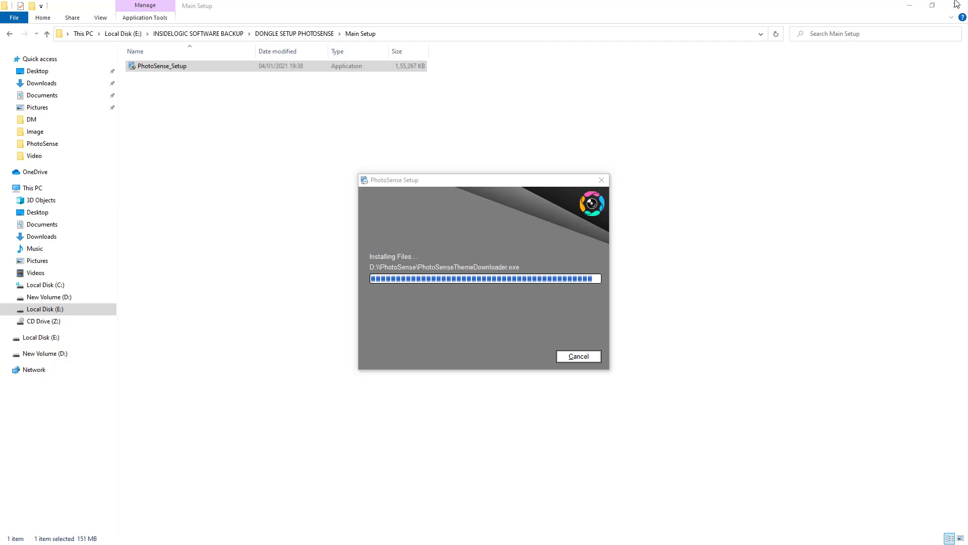
key("Return")
key("super+d")
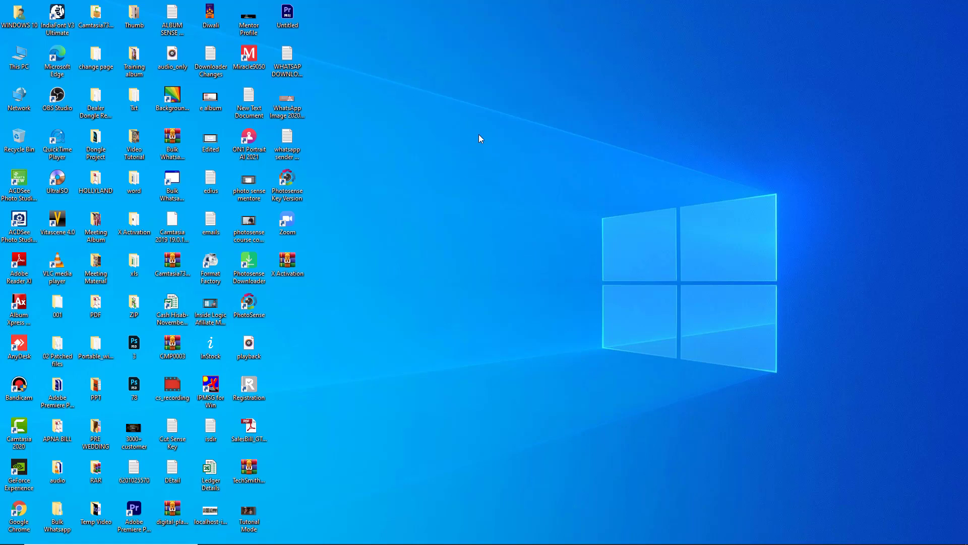
- Open the PhotoSense shortcut's file location and launch PhotoSenseThemeDownloader
right_click(253, 306)
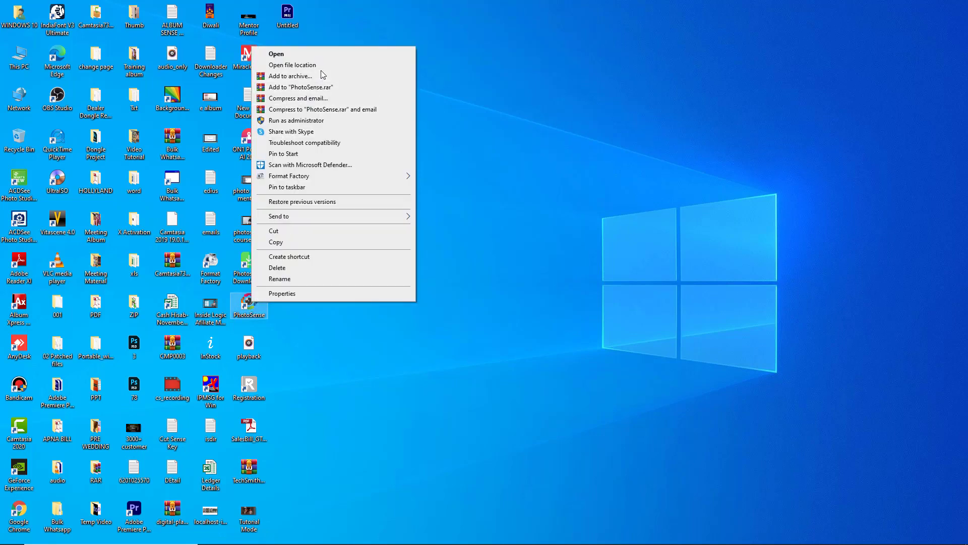
left_click(321, 68)
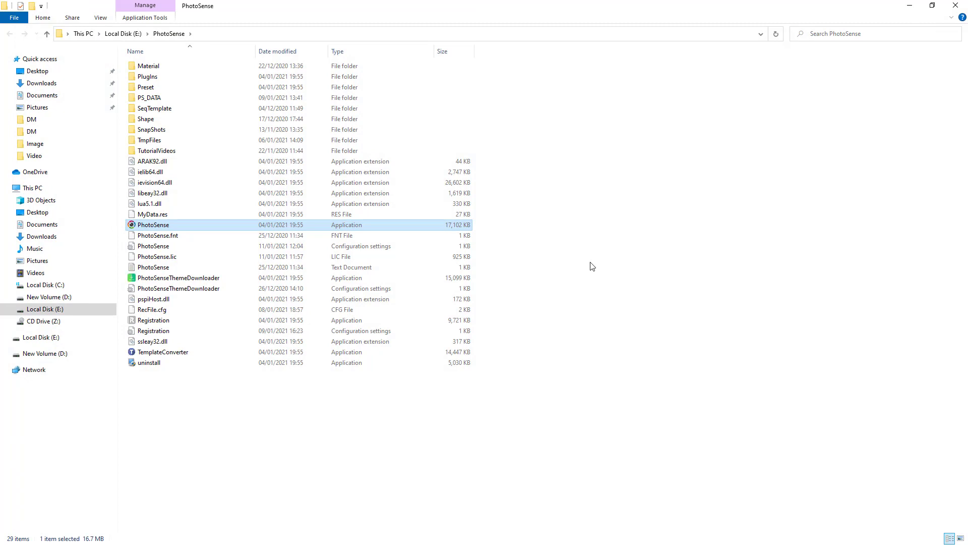
left_click(592, 266)
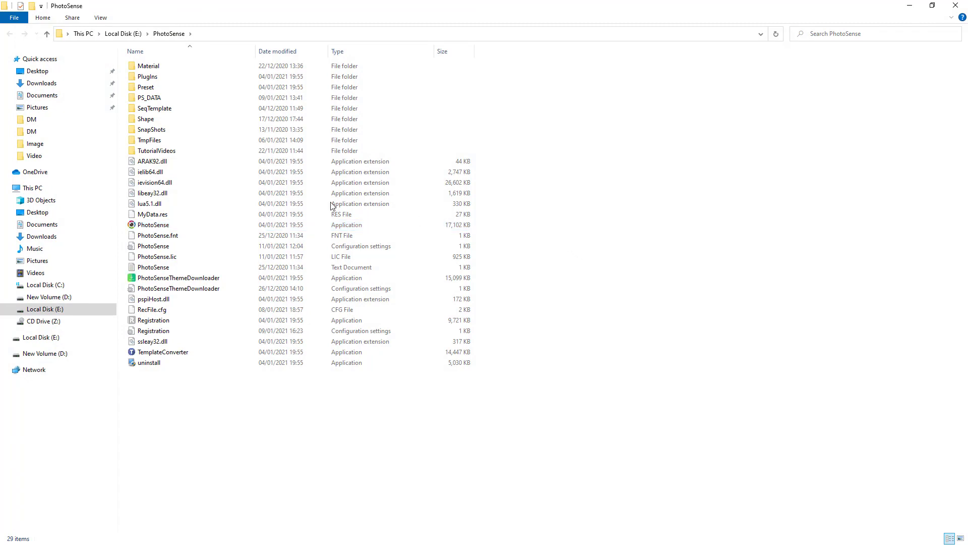
left_click(161, 280)
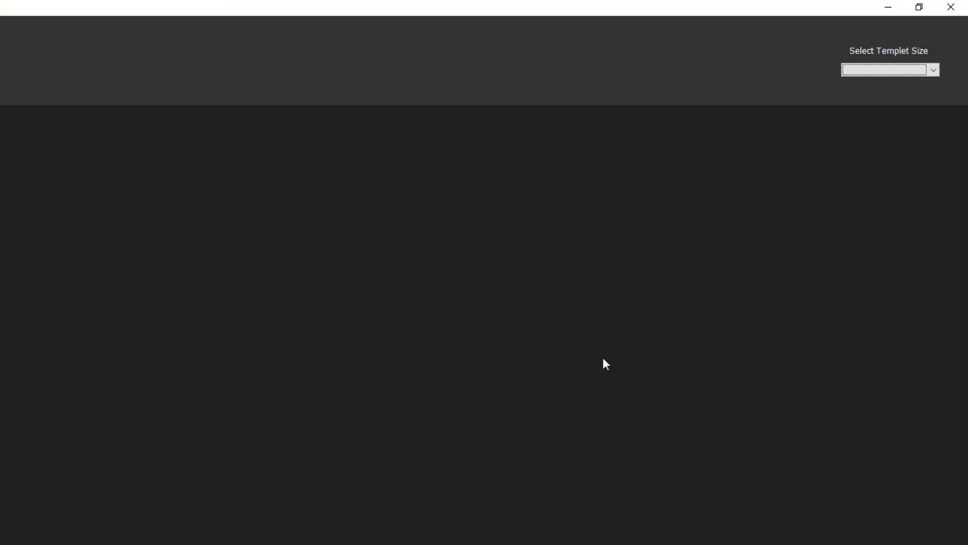
- Pick 12X30 from the Select Templet Size dropdown
left_click(874, 85)
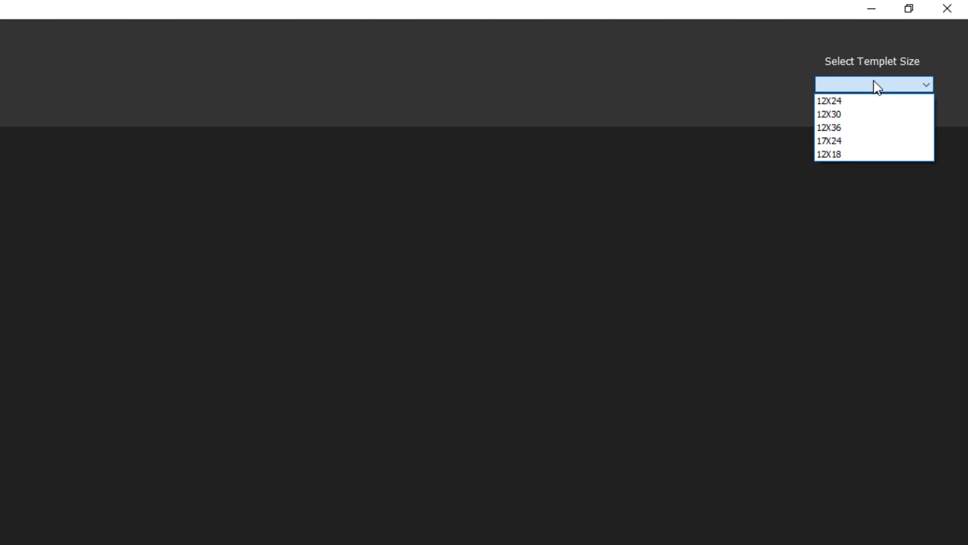
left_click(833, 115)
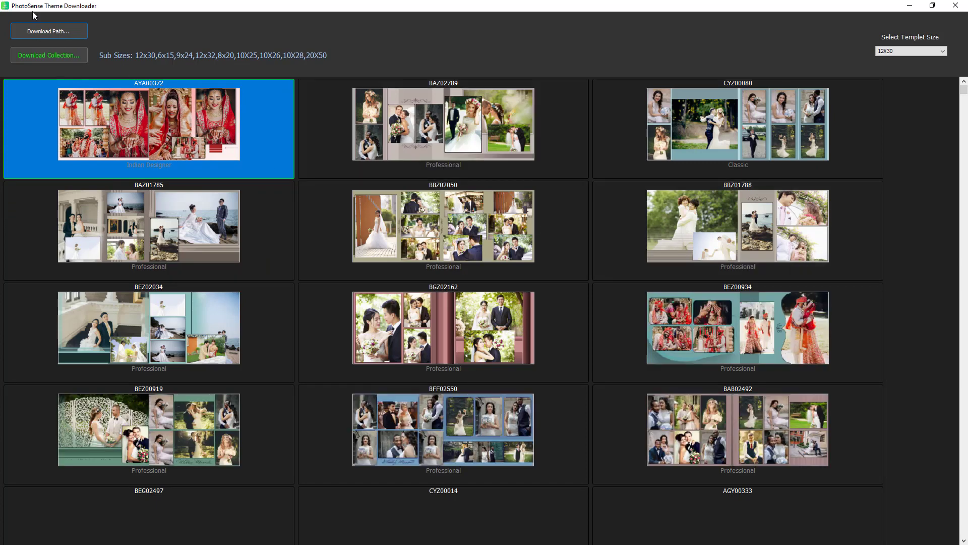
- Set the template download folder to New Volume (D:)
left_click(57, 32)
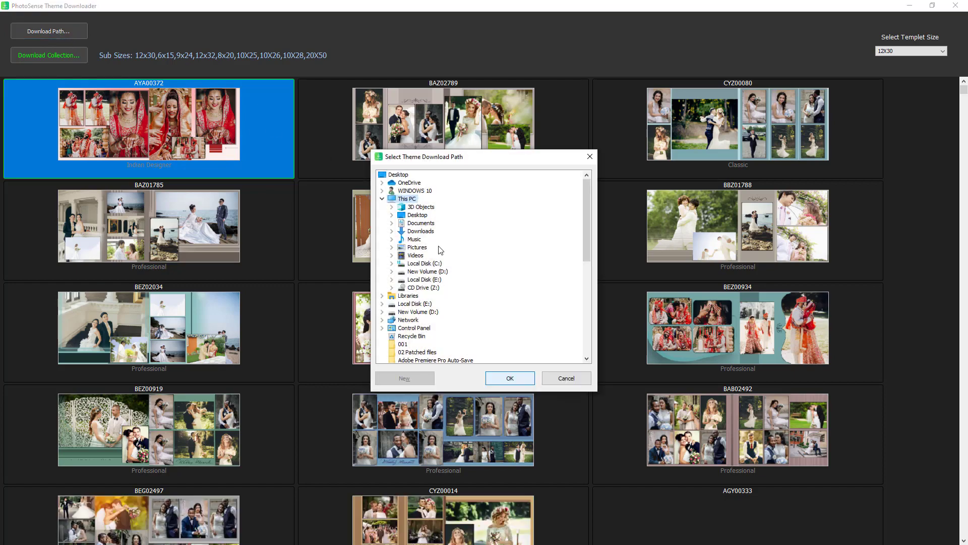
left_click(428, 272)
left_click(510, 378)
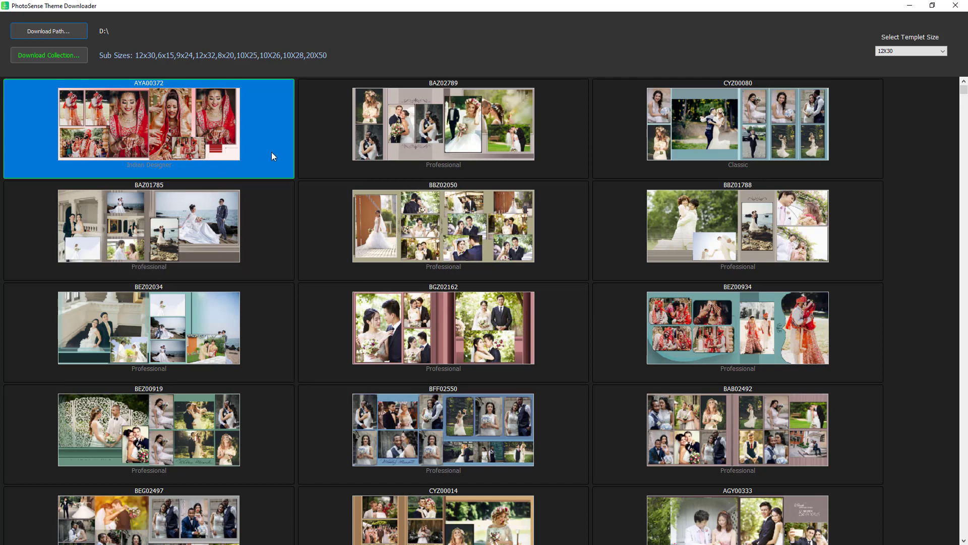
- Add templates BFF02550, BEZ00934 and CYZ00014 to the download selection
left_click(440, 431)
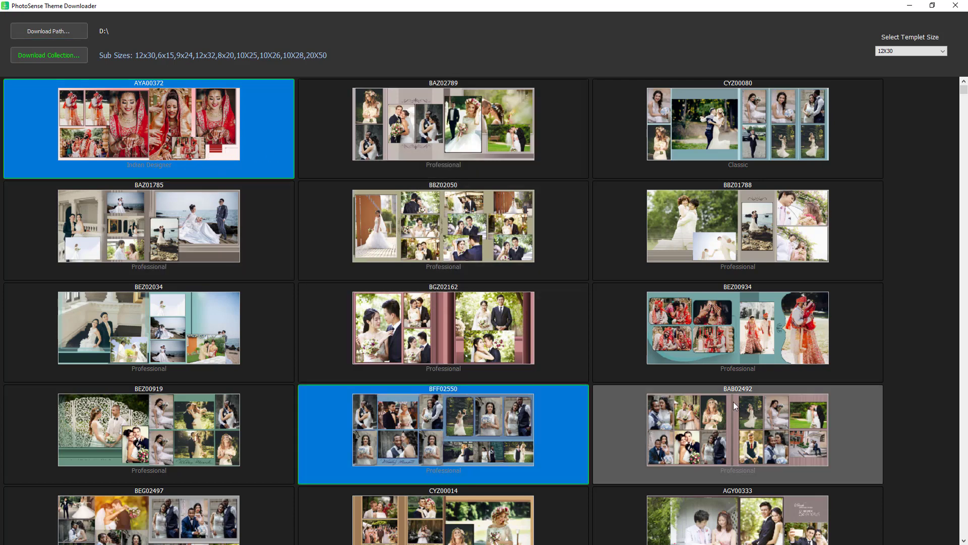
left_click(741, 327)
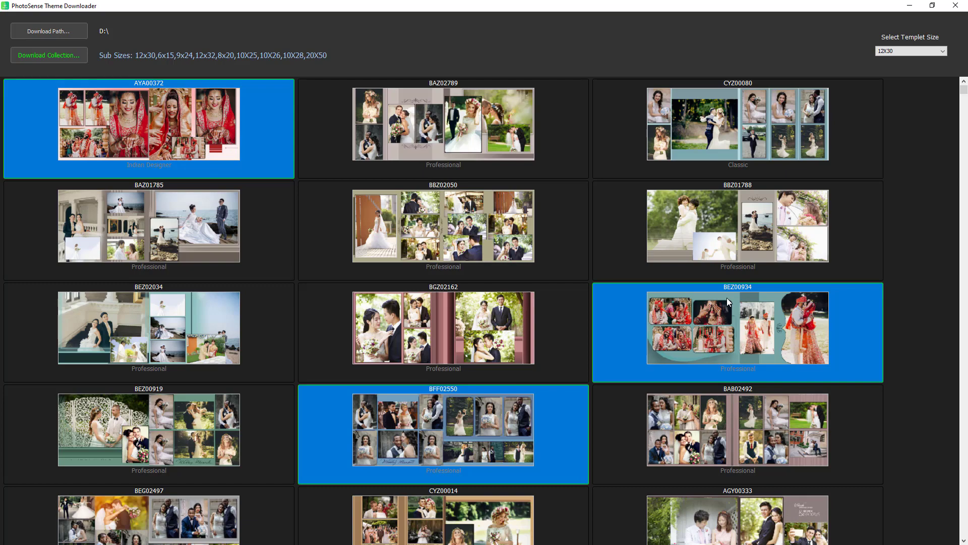
scroll(281, 374, "down", 1)
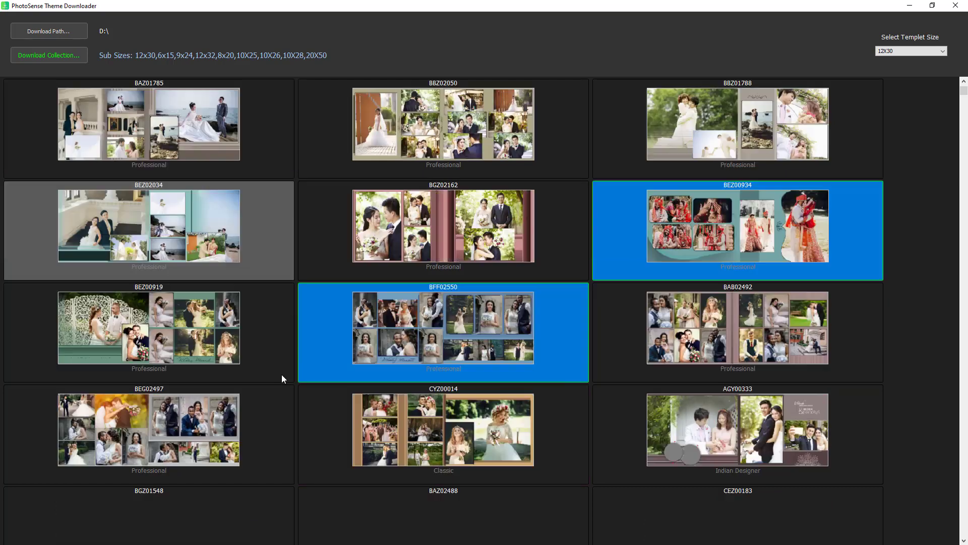
left_click(500, 442)
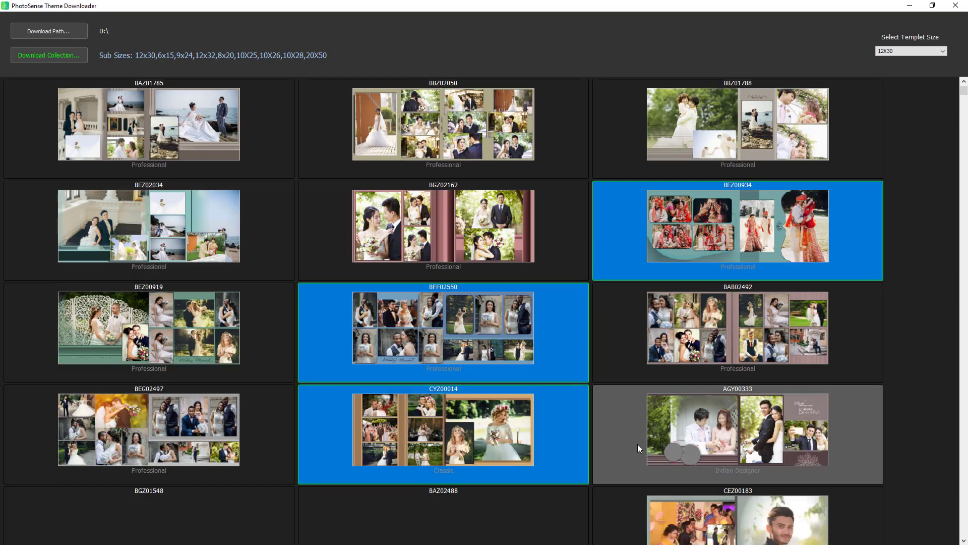
scroll(637, 443, "down", 1)
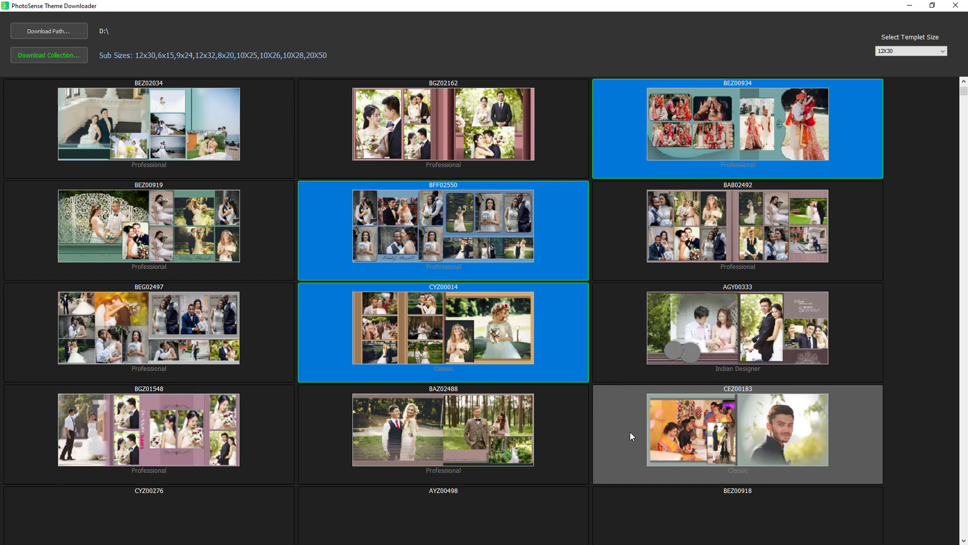
scroll(631, 432, "up", 2)
type("E:\\")
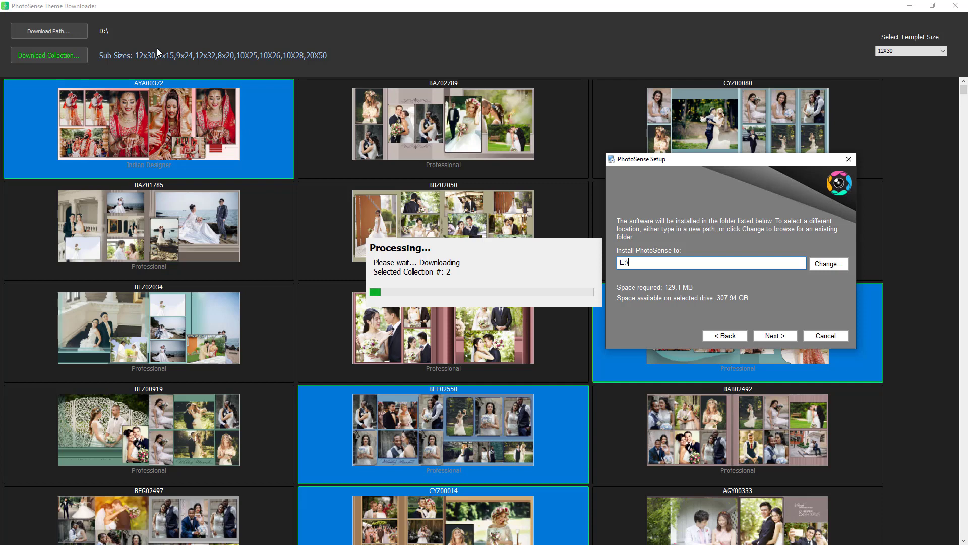
- Run the pop-up PhotoSense Setup through installation and close the success notice
key("Return")
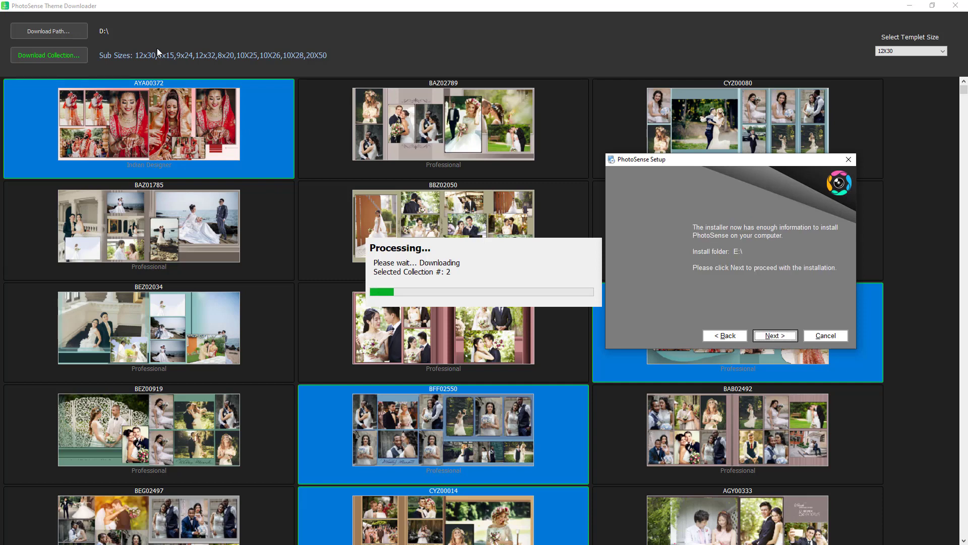
key("Return")
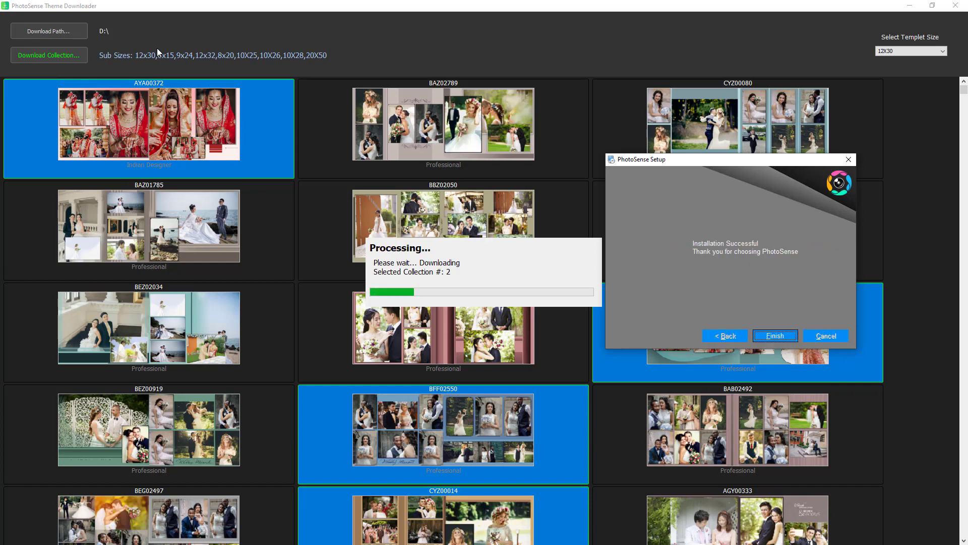
left_click(776, 336)
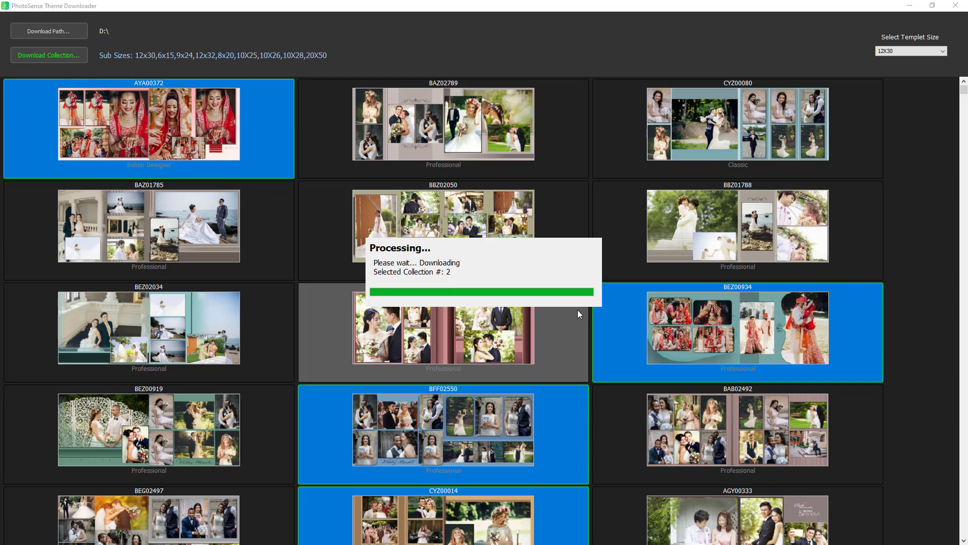
- Finish the last template setup, dismiss the download-complete message, and switch template size to 12X36
key("Return")
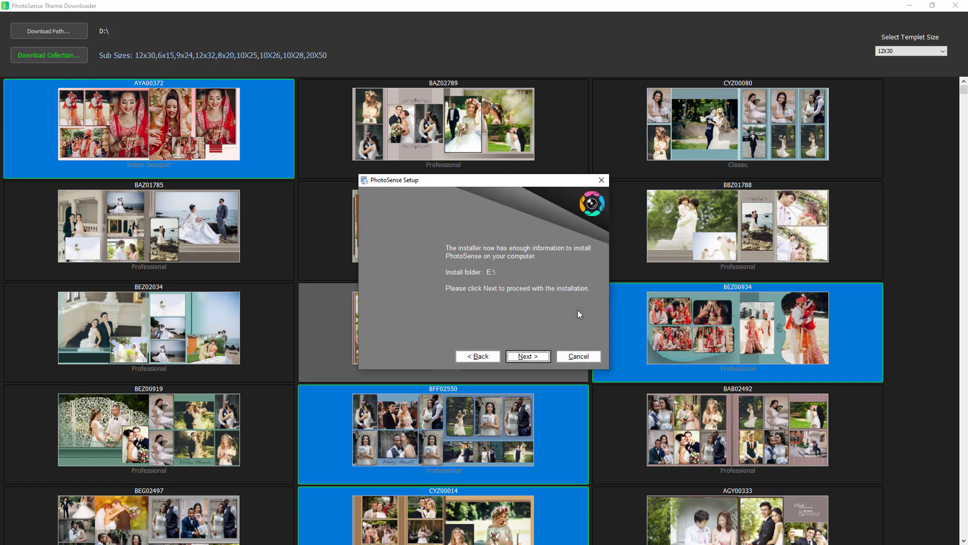
key("Return")
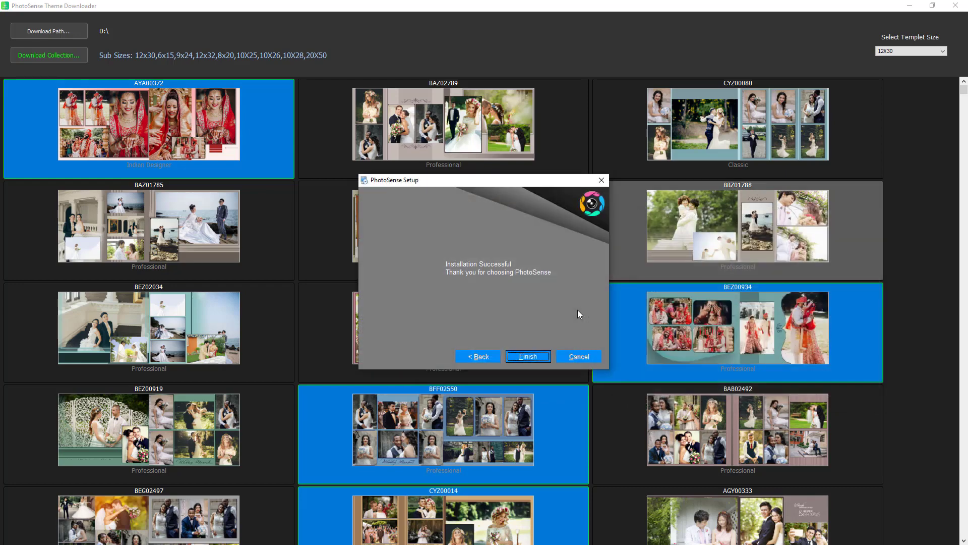
left_click(527, 355)
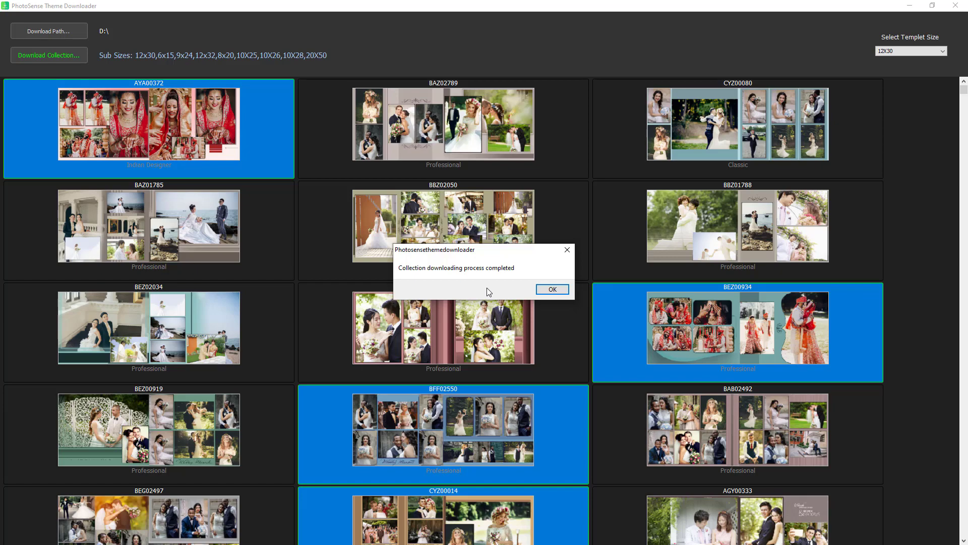
left_click(552, 288)
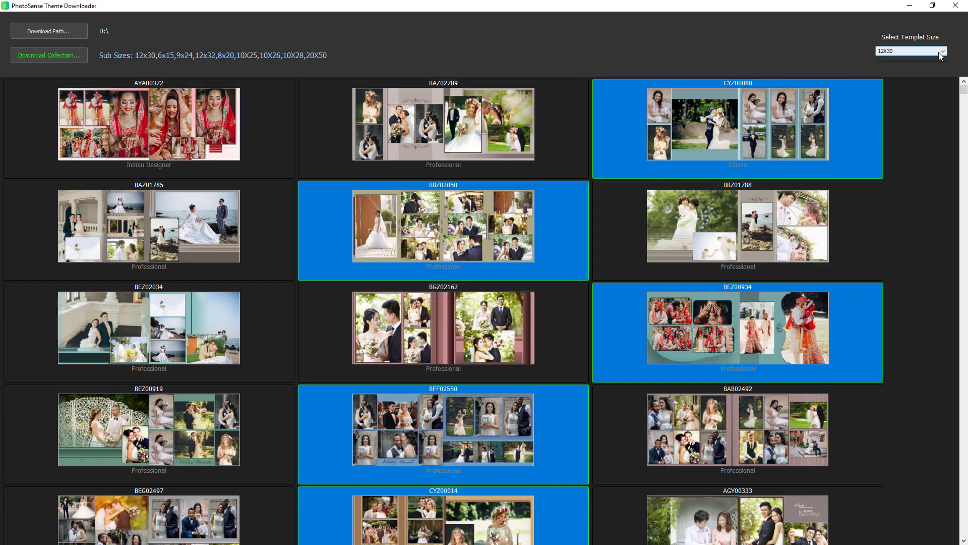
left_click(908, 51)
left_click(908, 77)
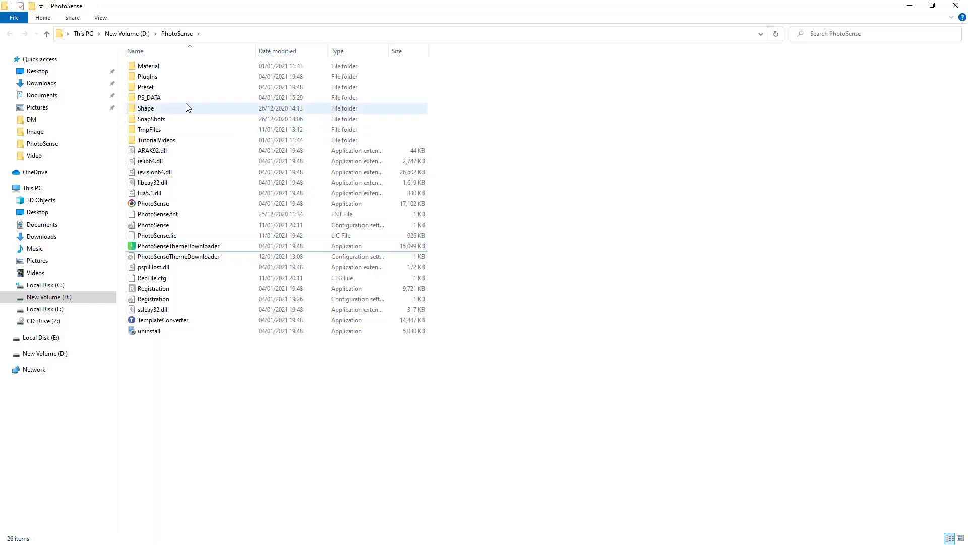
double_click(159, 99)
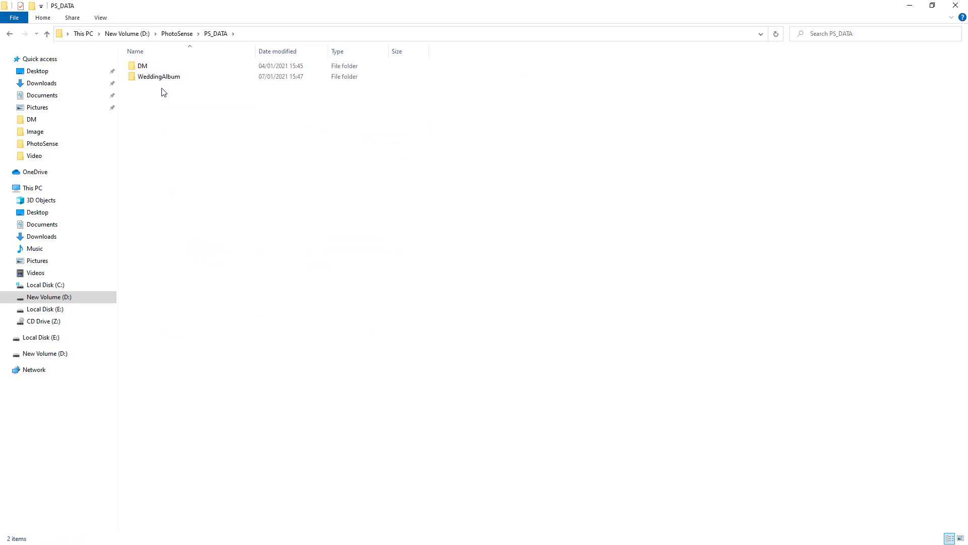
double_click(165, 78)
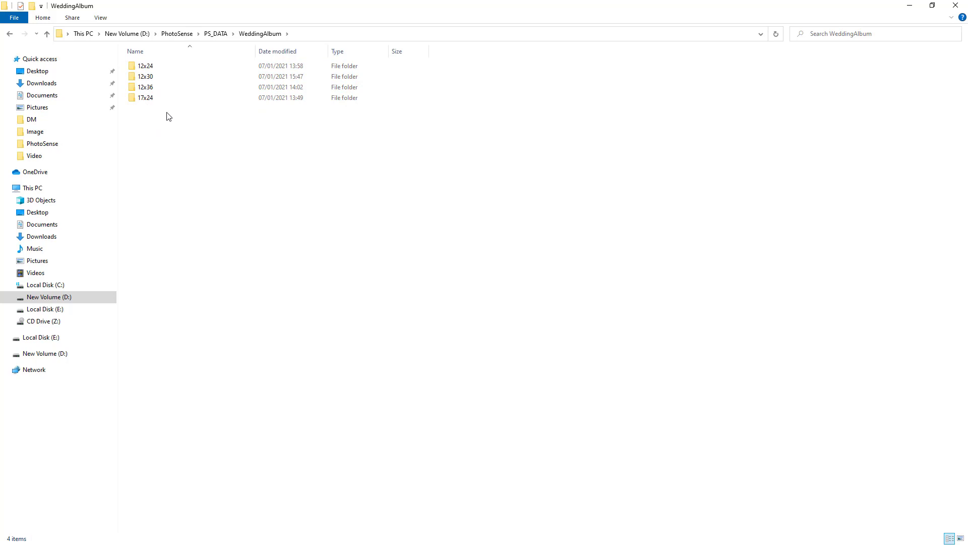
double_click(146, 88)
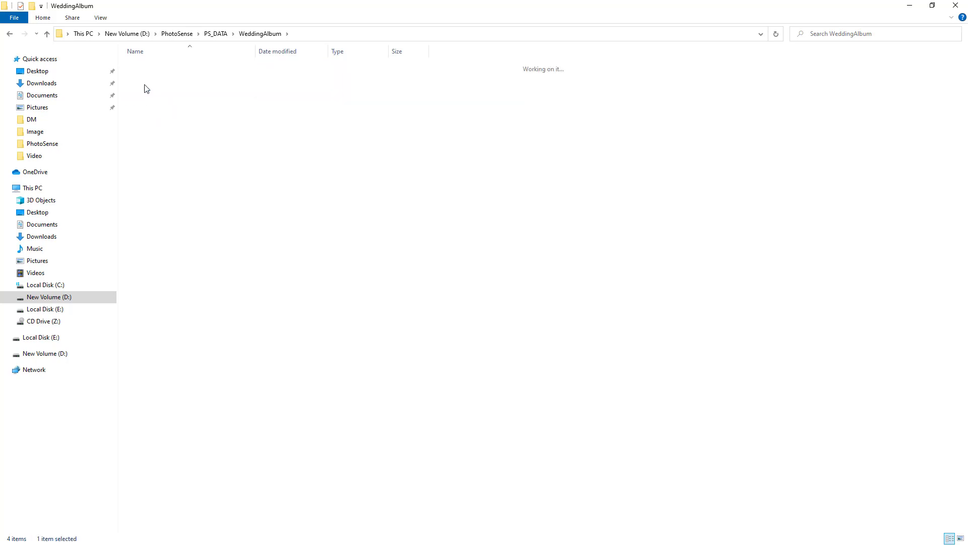
scroll(236, 103, "down", 5)
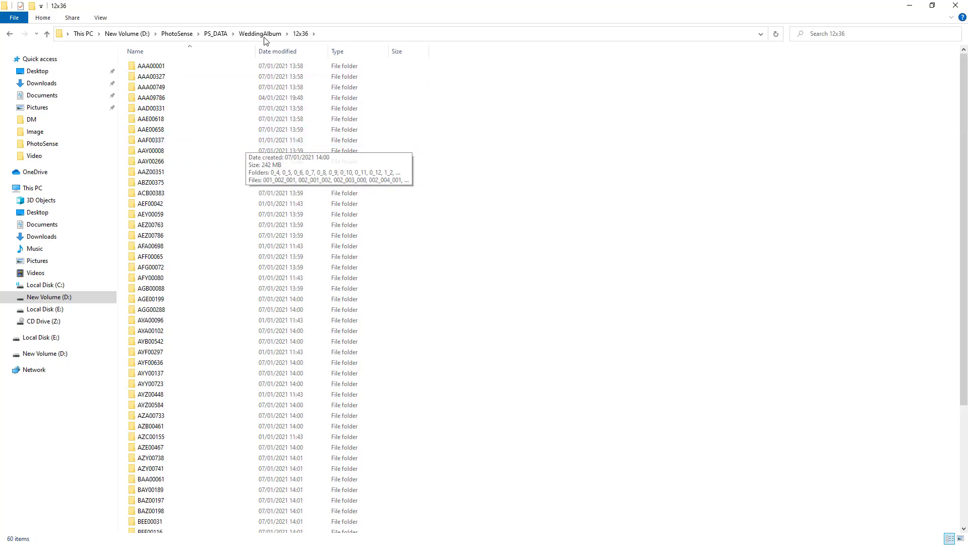
left_click(245, 35)
left_click(215, 34)
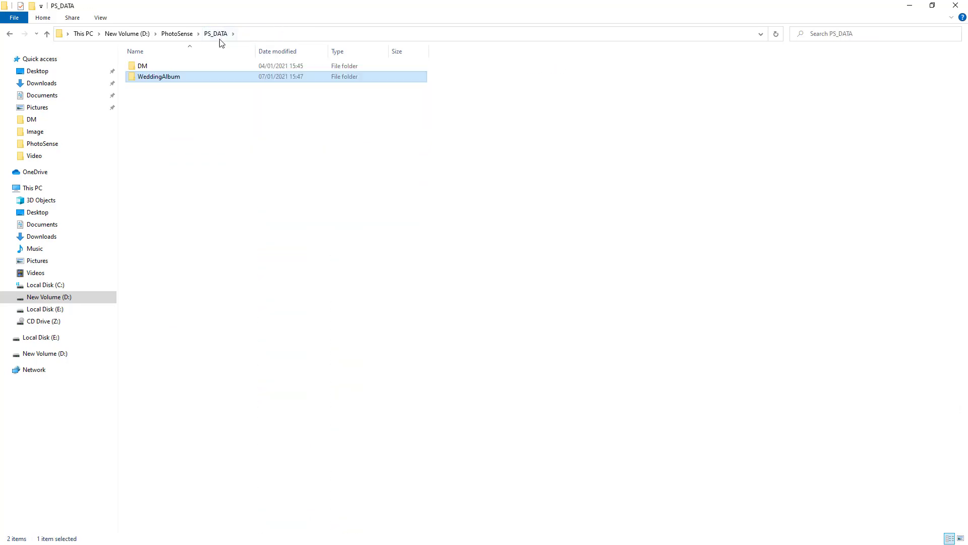
left_click(177, 34)
left_click(597, 227)
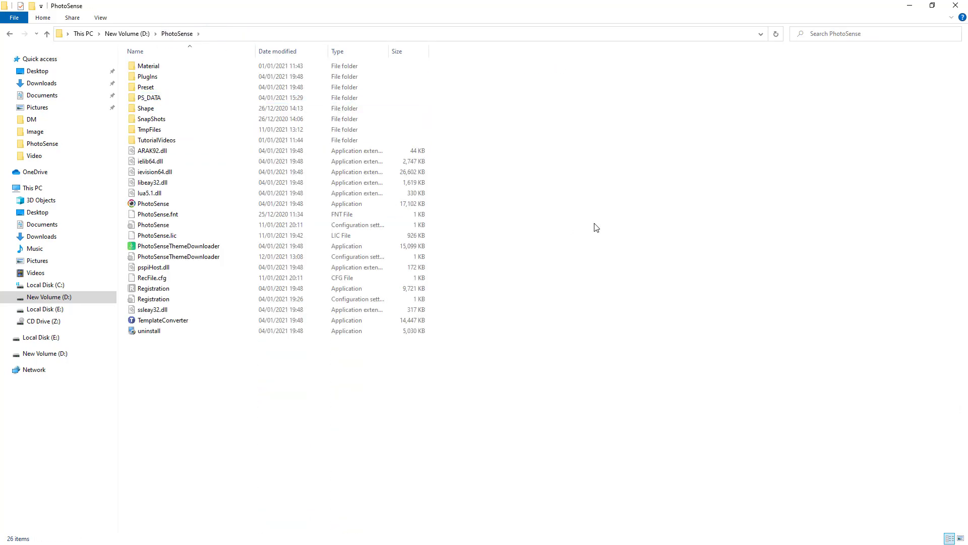
- Open Material and inspect its Background, Cliparts and EffectLayer folders
left_click(159, 70)
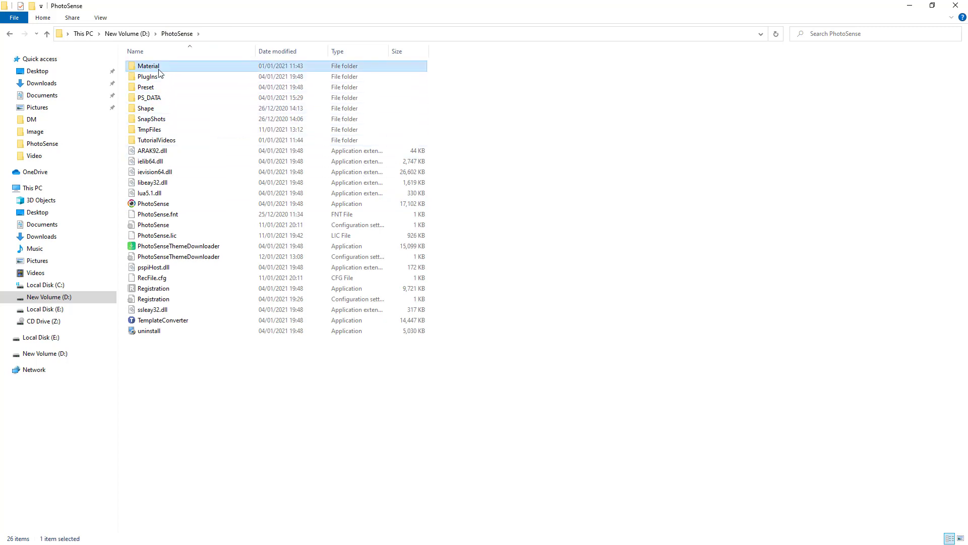
left_click(159, 72)
double_click(136, 70)
left_click(164, 67)
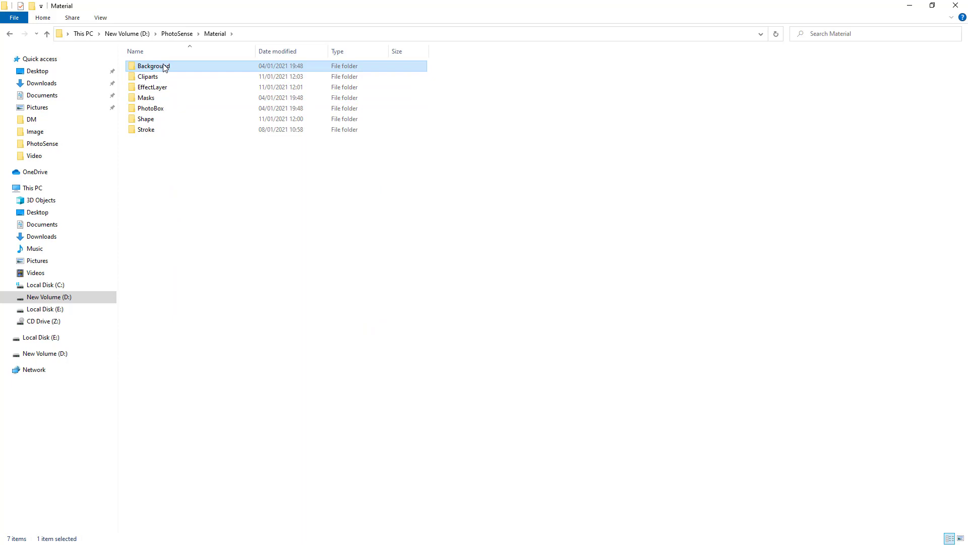
double_click(165, 68)
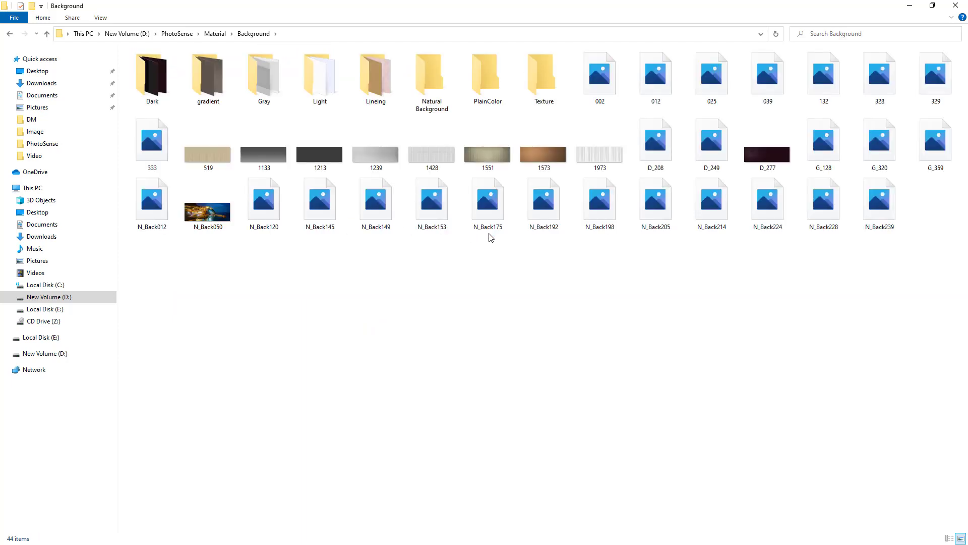
key("BackSpace")
key("Down")
key("Return")
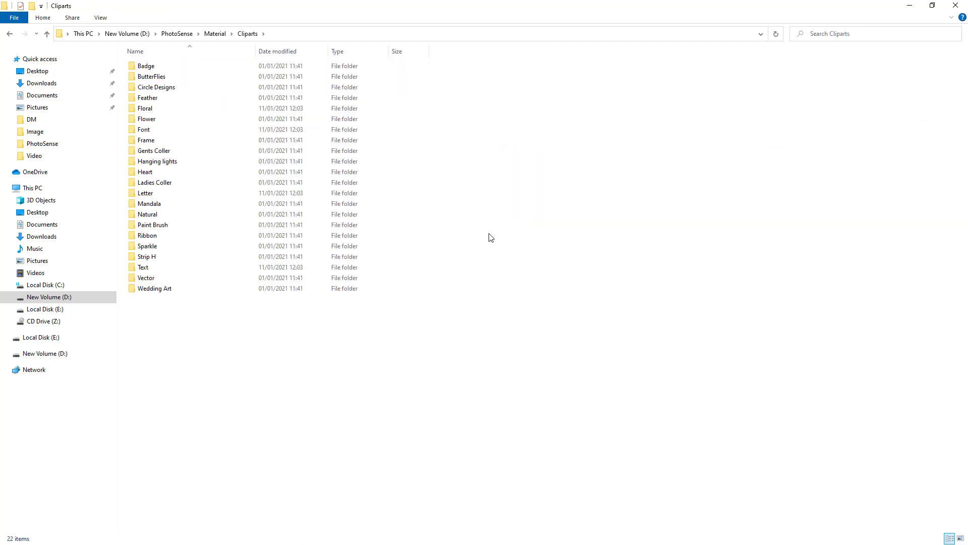
key("BackSpace")
key("Down")
key("Return")
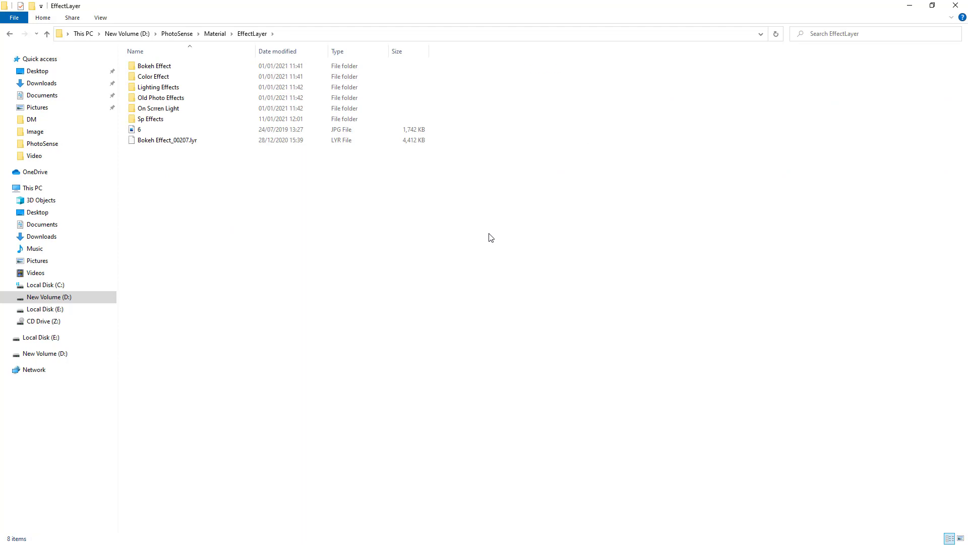
key("BackSpace")
- Inspect the Masks, PhotoBox, Shape and Stroke folders, then return to D:\PhotoSense
key("Down")
key("Return")
key("BackSpace")
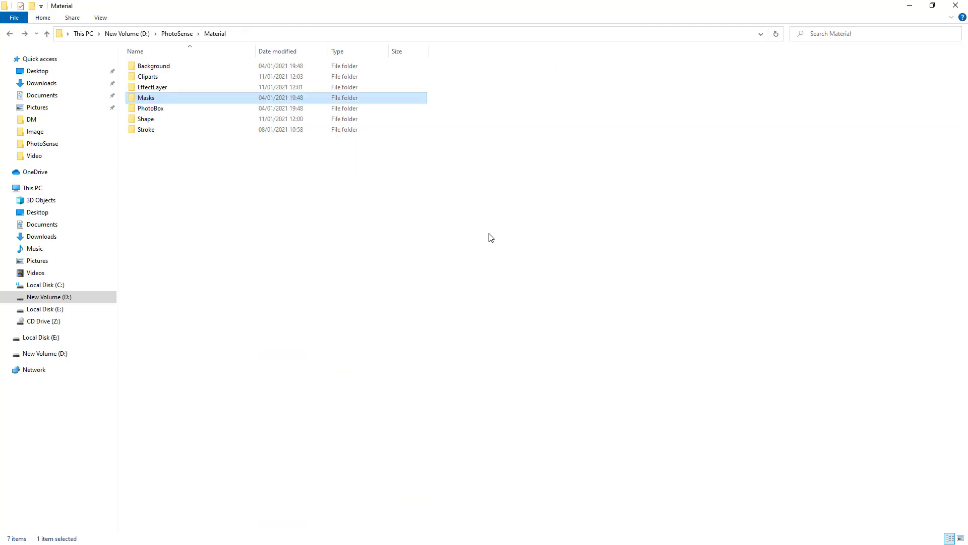
key("Down")
key("Return")
key("BackSpace")
key("Down")
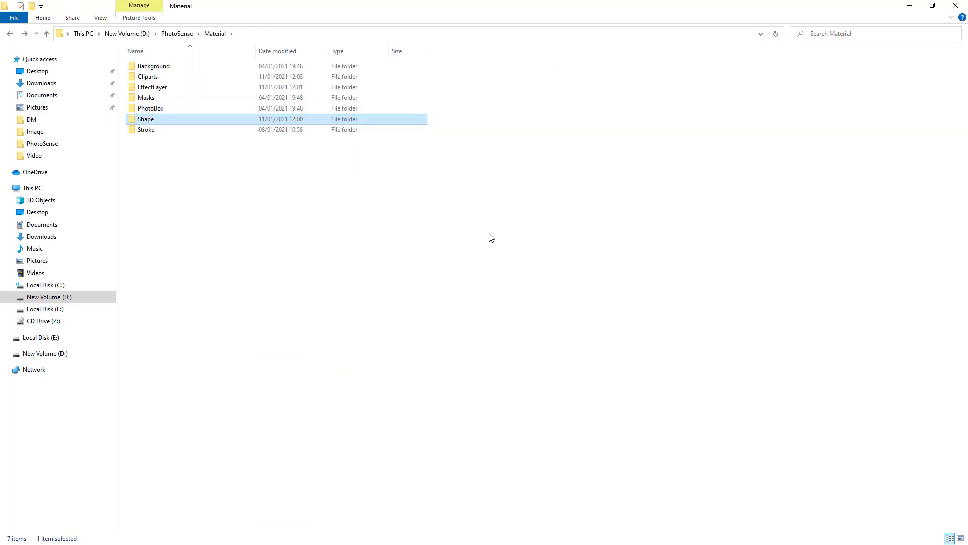
key("Return")
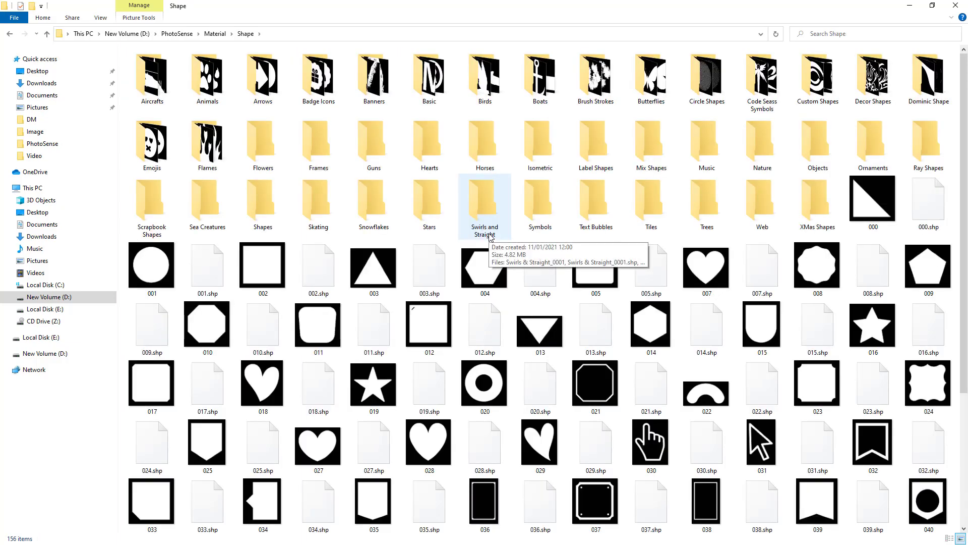
key("BackSpace")
key("Down")
key("Return")
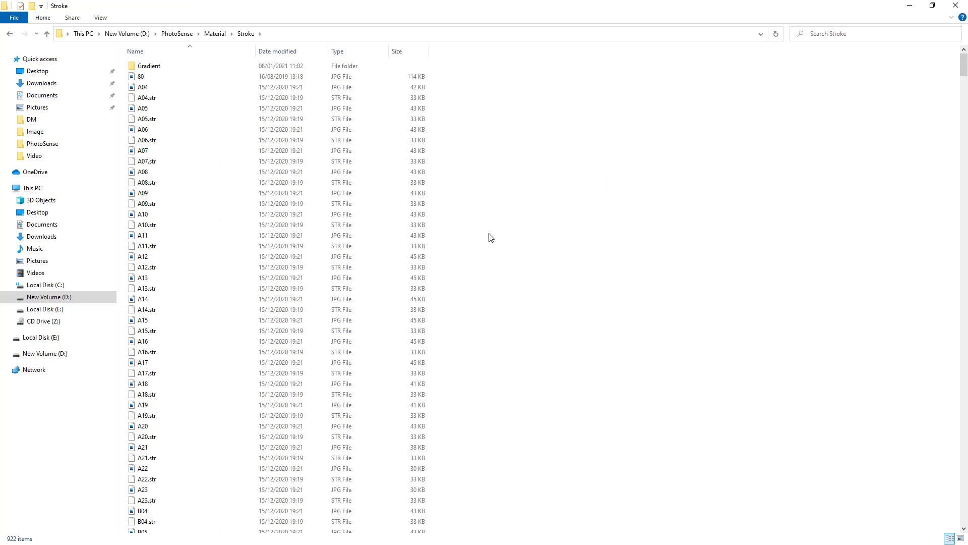
key("BackSpace")
key("BackSpace")
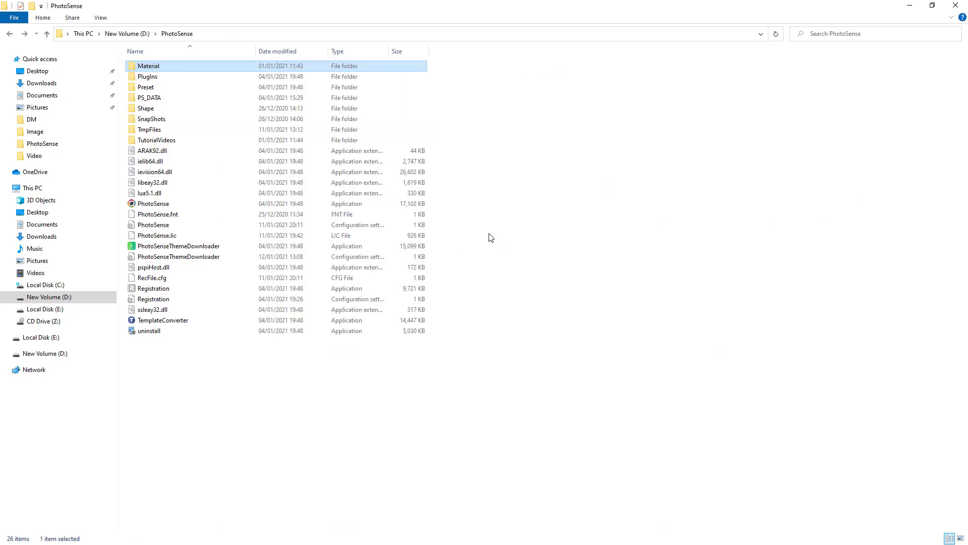
- Refresh the D:\PhotoSense folder listing and launch TemplateConverter
right_click(542, 227)
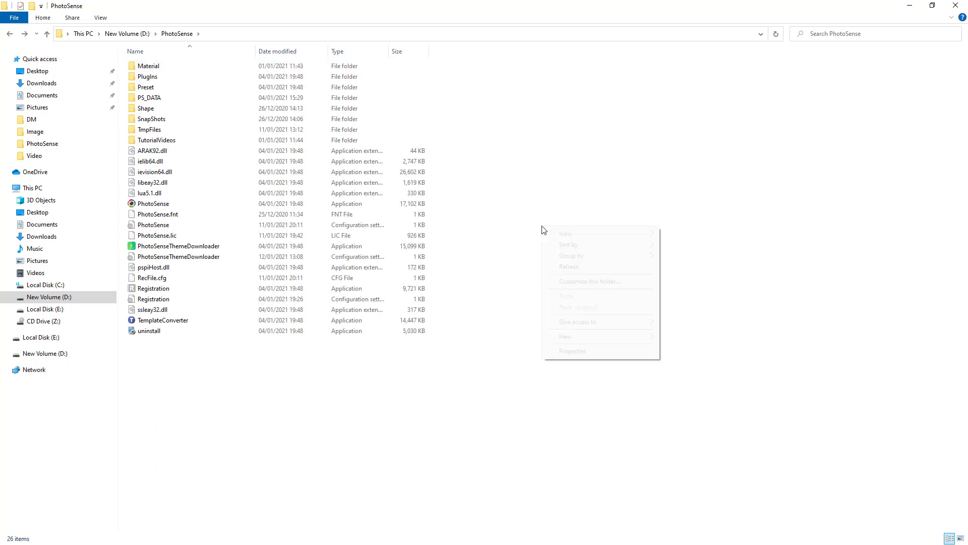
left_click(578, 269)
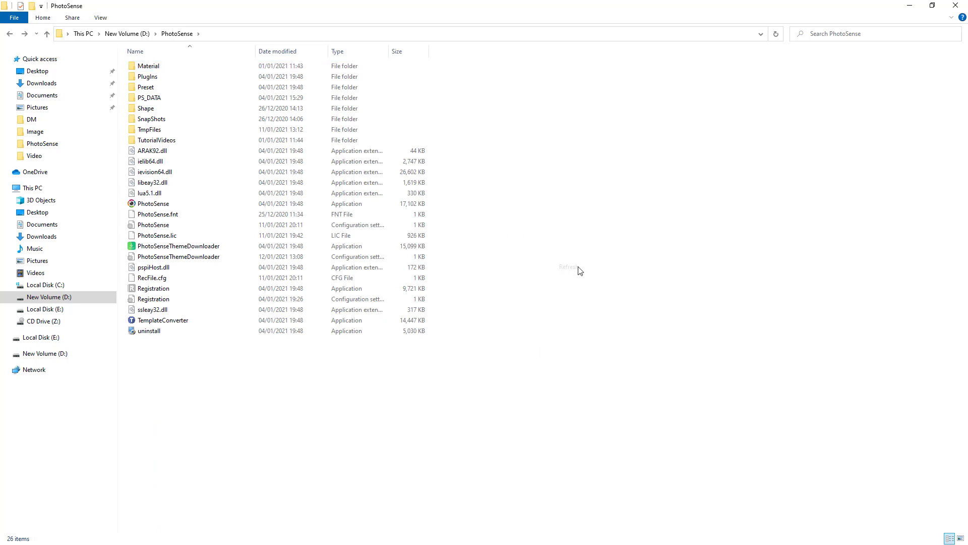
left_click(177, 322)
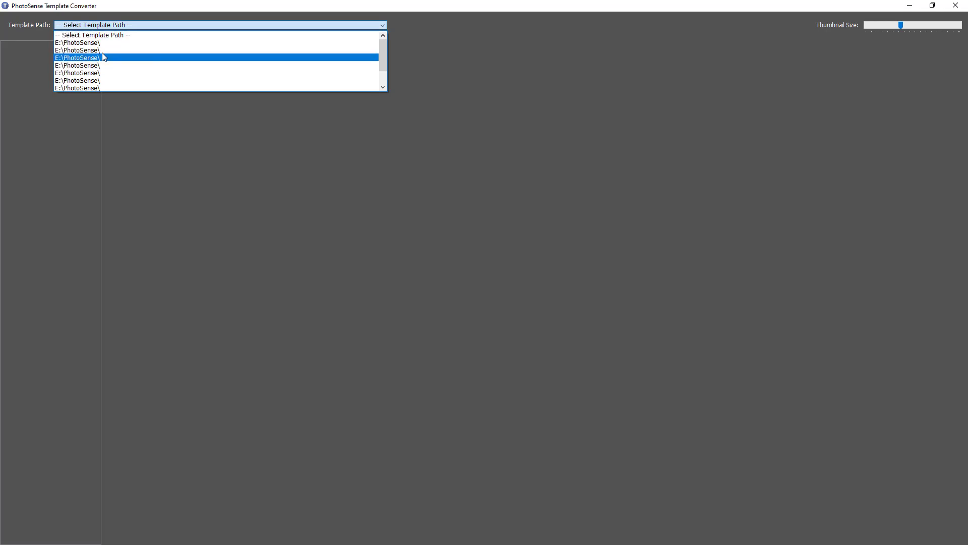
- Set the template path to E:\PhotoSense\ and load design AAA00001 from Root > WeddingAlbum > 12x36
left_click(99, 35)
key("Down")
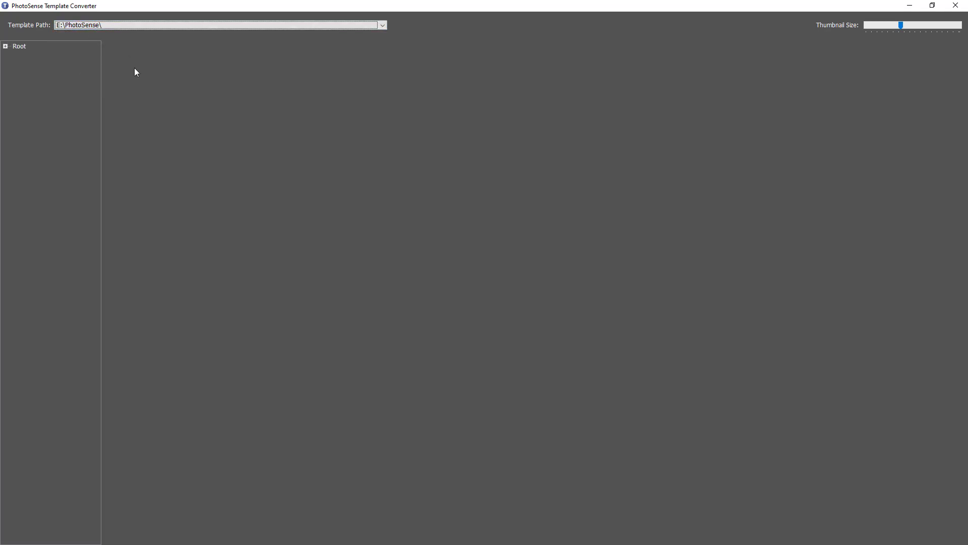
left_click(6, 47)
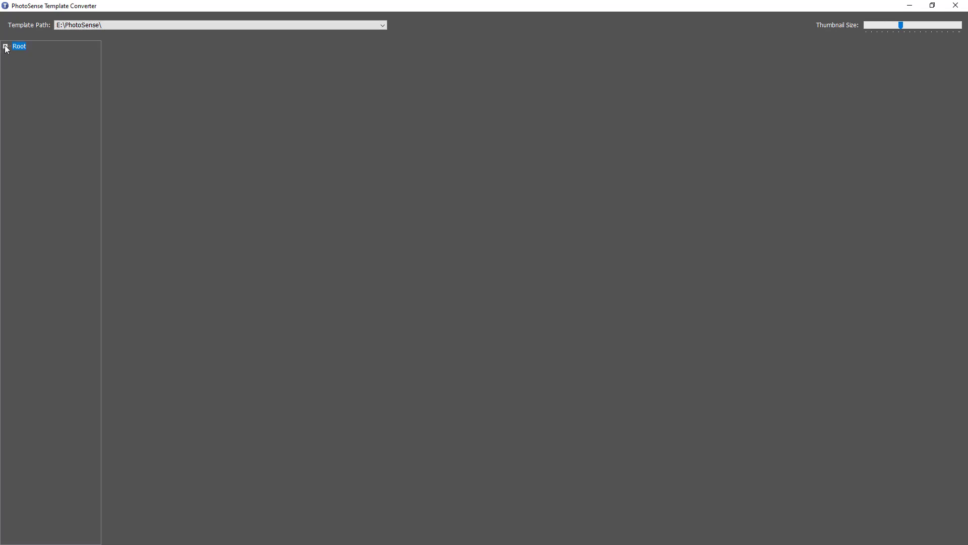
left_click(5, 47)
double_click(35, 64)
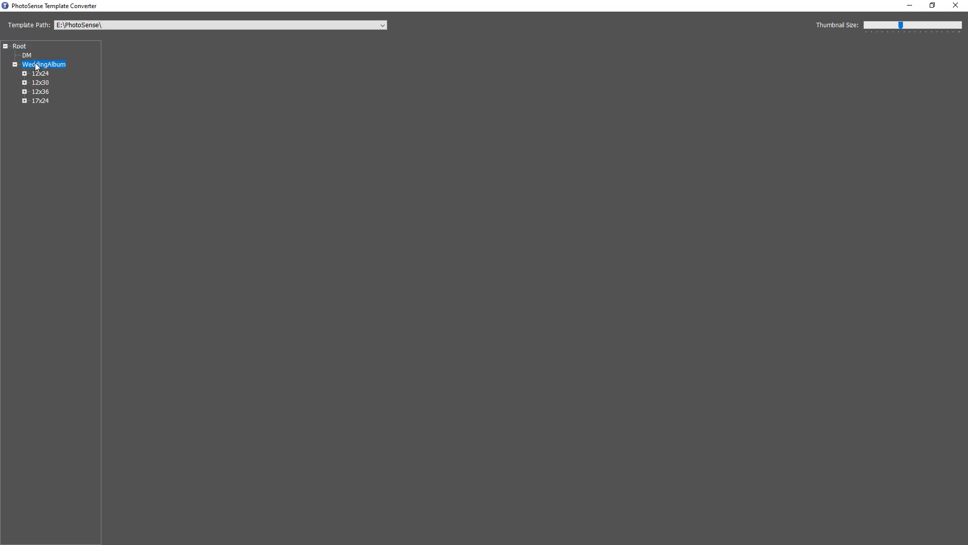
double_click(45, 92)
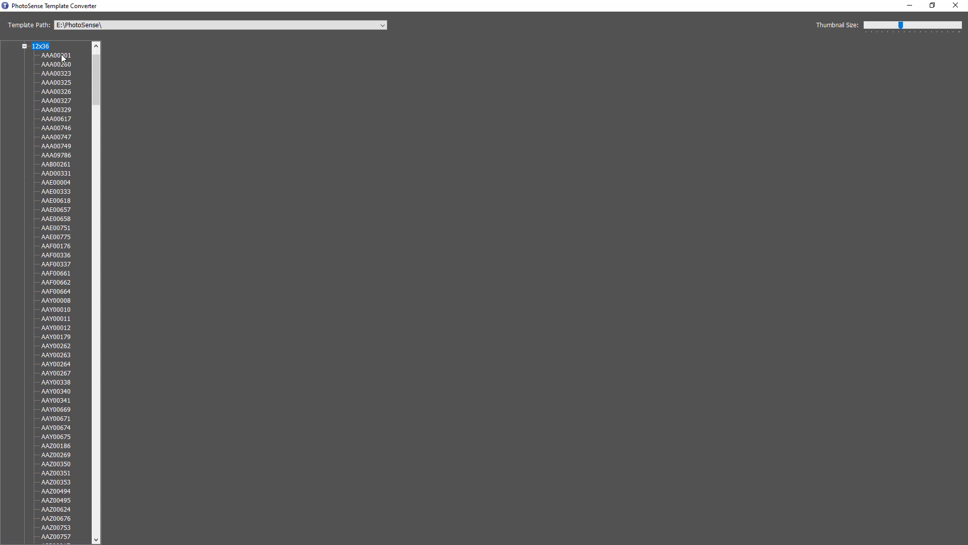
left_click(62, 55)
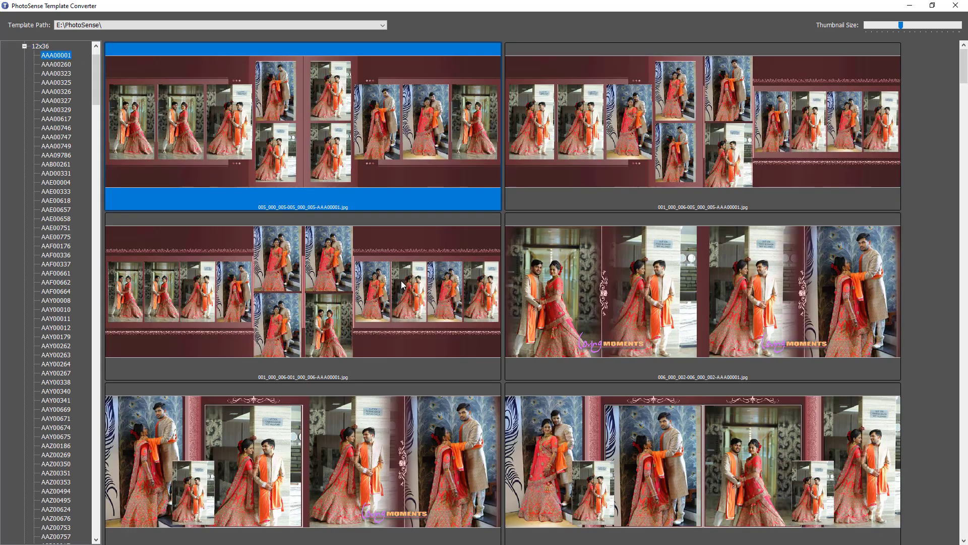
- Select the MOMENTS spread 010_003_001-006_000_002-AAA00001 in the thumbnail grid for export
left_click(762, 300)
scroll(762, 302, "down", 2)
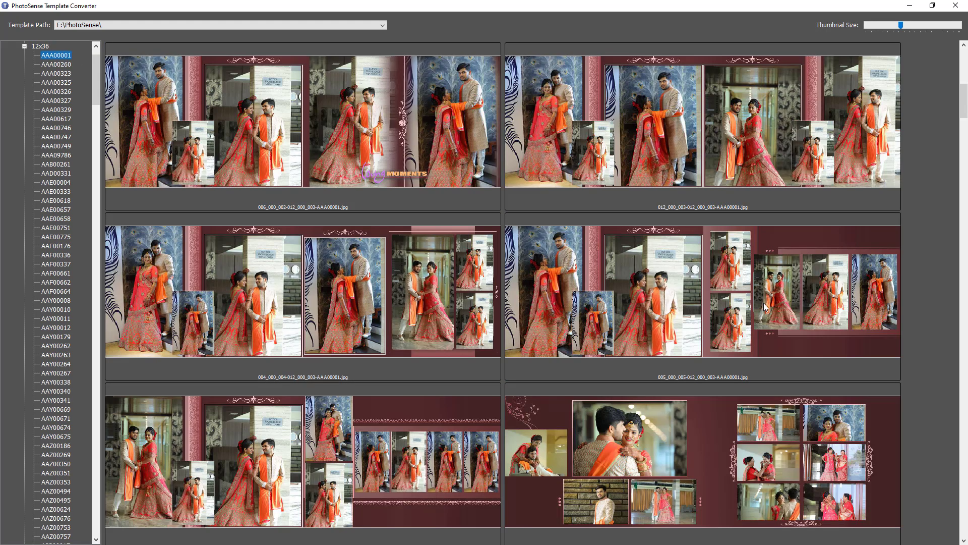
scroll(763, 303, "down", 2)
scroll(763, 304, "down", 2)
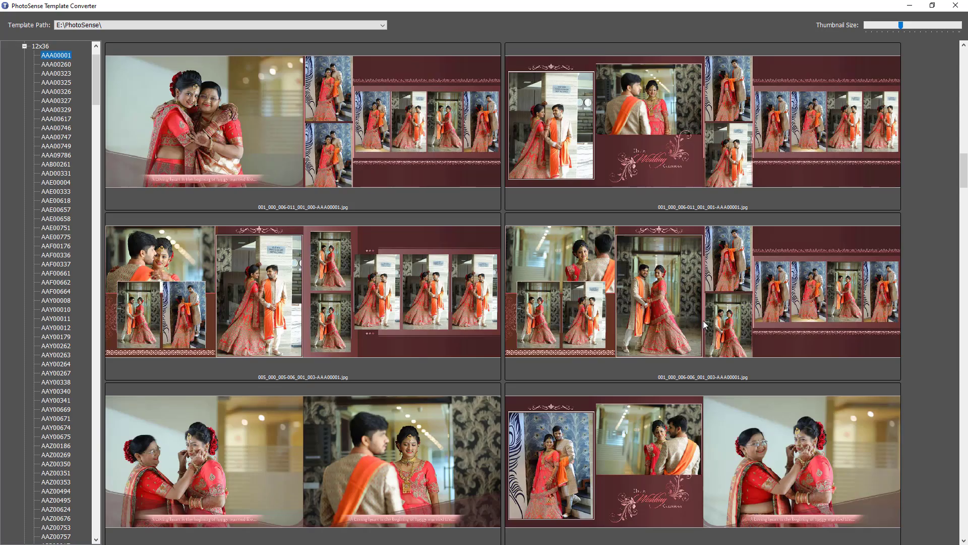
scroll(698, 328, "down", 2)
scroll(699, 328, "down", 3)
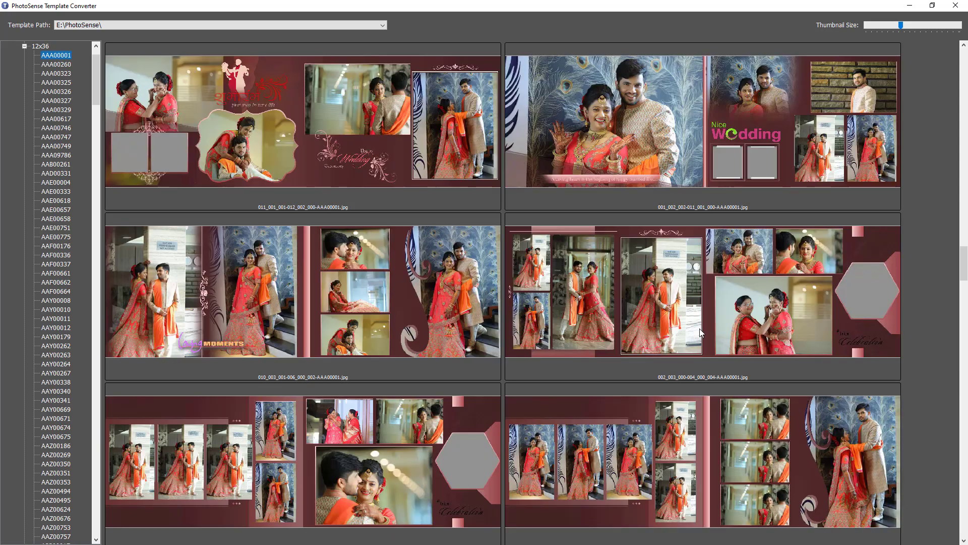
left_click(352, 297)
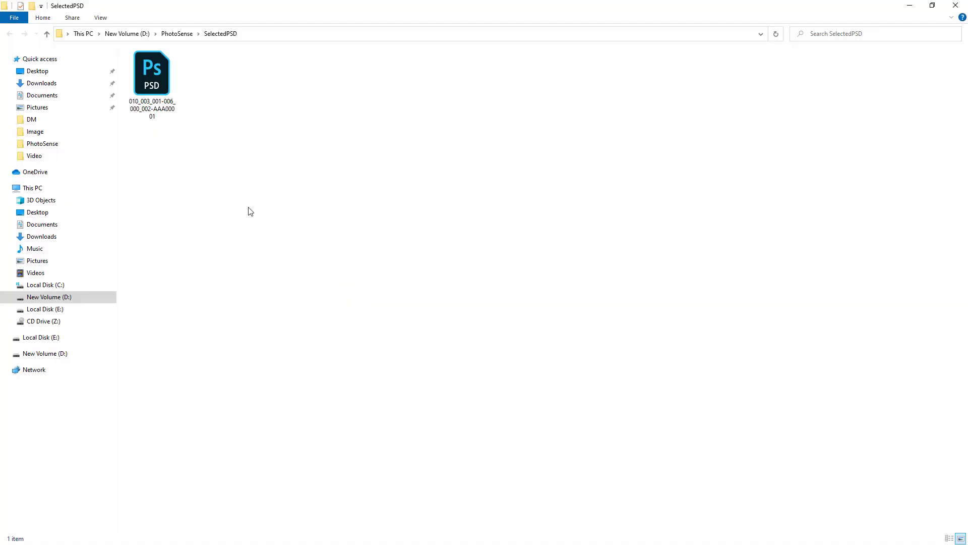
- Open 010_003_001-006_000_002-AAA00001.psd from SelectedPSD in Adobe Photoshop
left_click(166, 98)
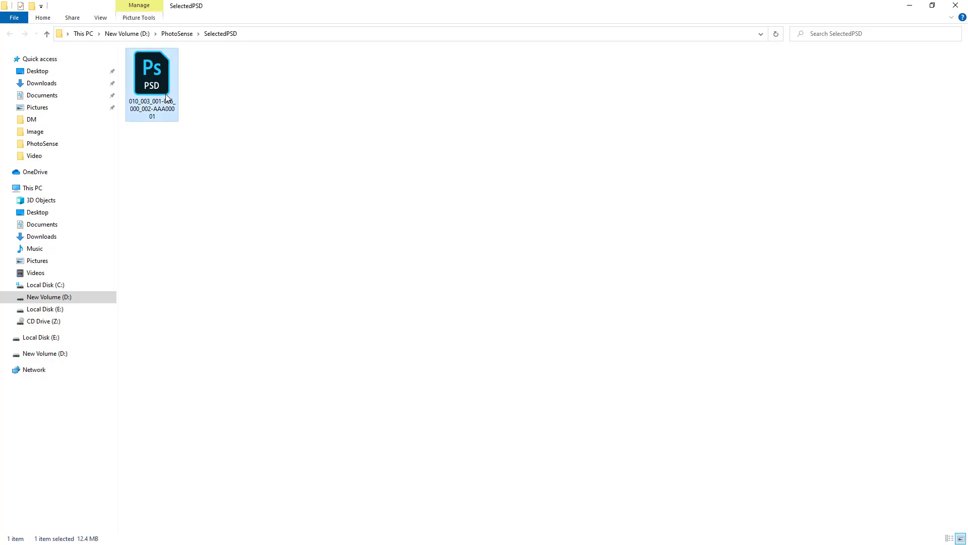
right_click(166, 97)
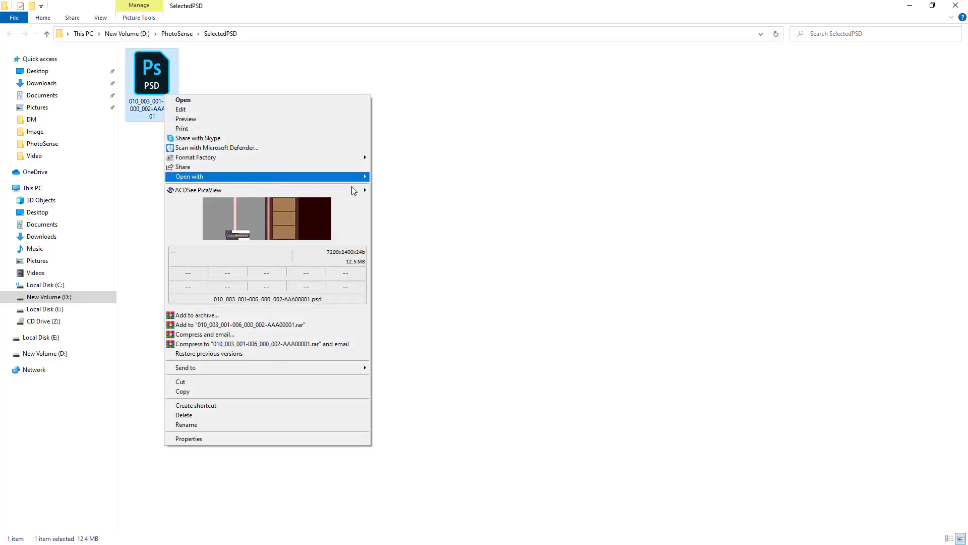
mouse_move(266, 176)
left_click(398, 177)
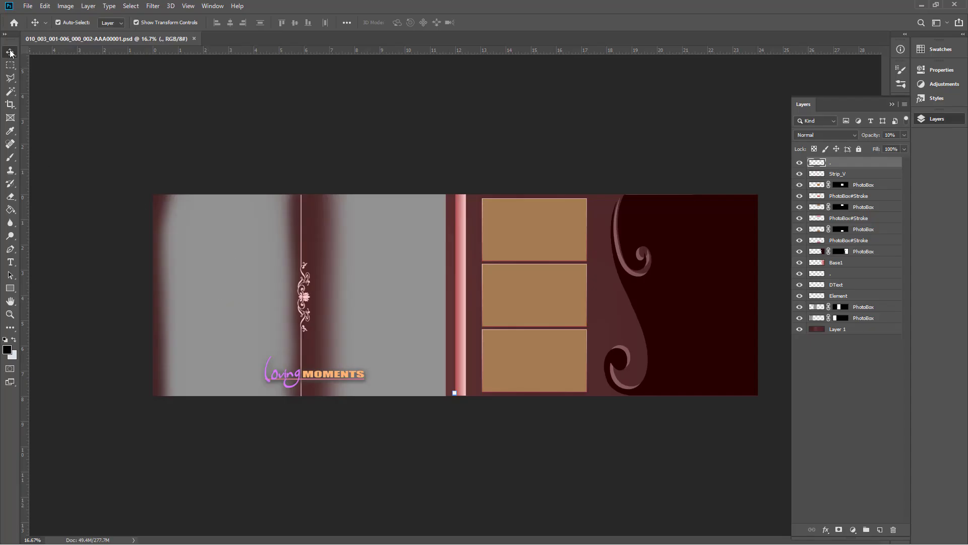
- Check the spread's photo box layers and Layer 1 background on the canvas, then deselect
left_click(525, 232)
left_click(534, 303)
left_click(540, 364)
left_click(627, 329)
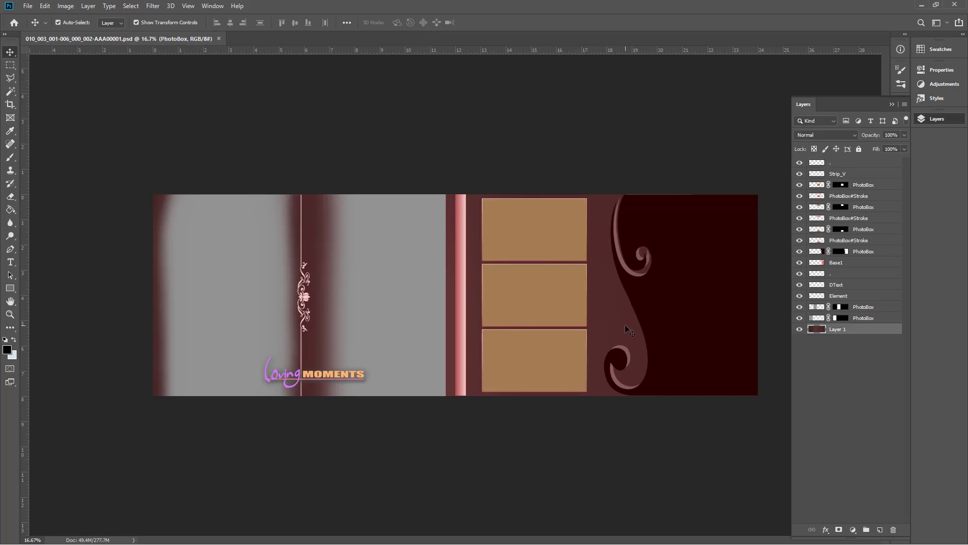
left_click(406, 291)
left_click(231, 281)
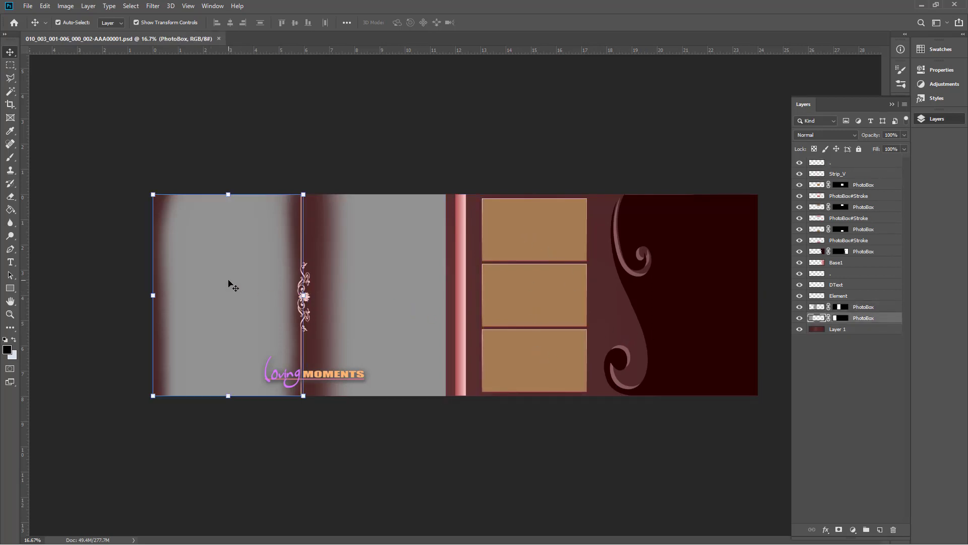
left_click(447, 420)
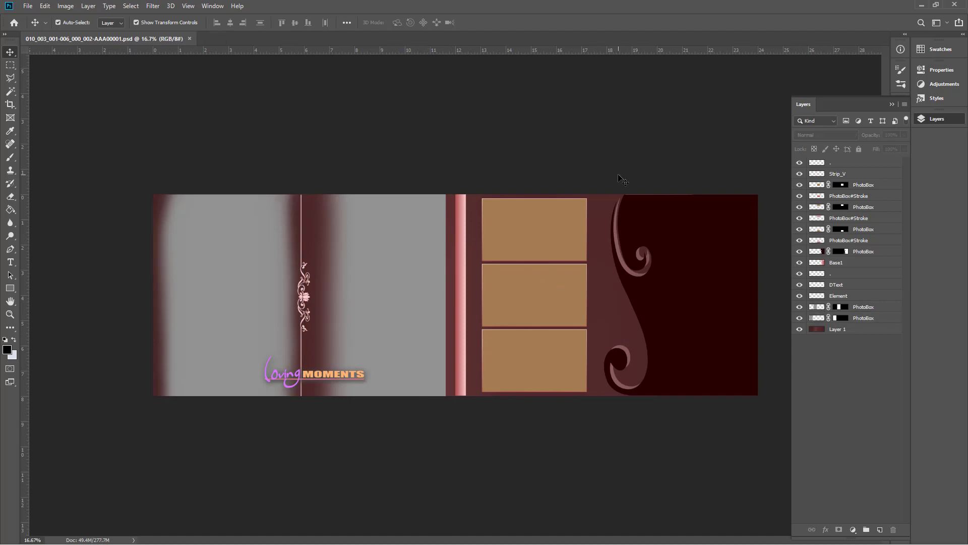
- Minimize Photoshop and close the SelectedPSD folder to get back to Template Converter
left_click(922, 5)
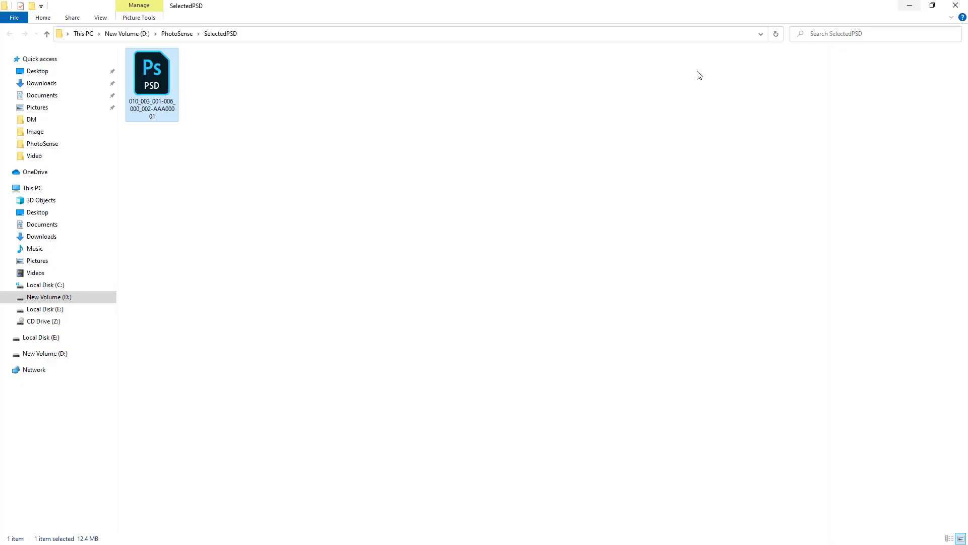
left_click(955, 5)
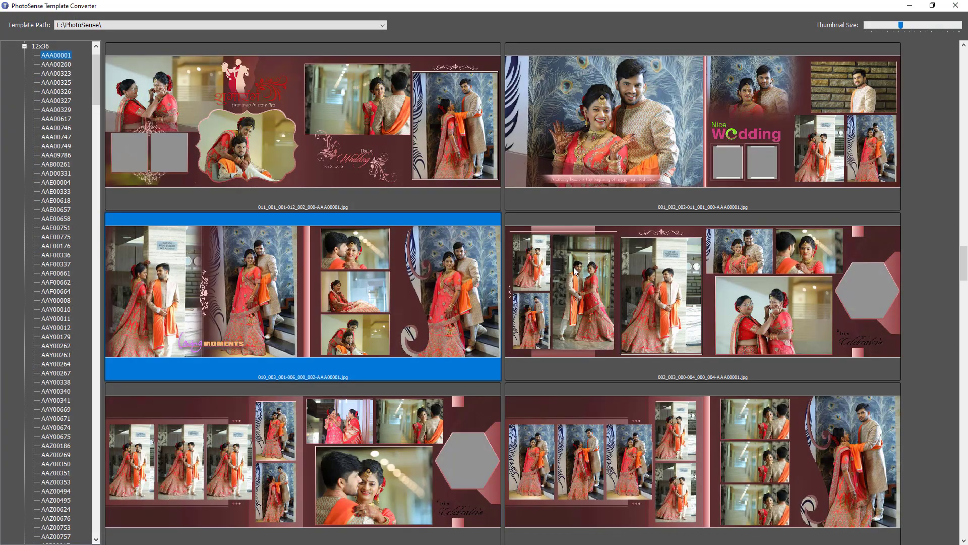